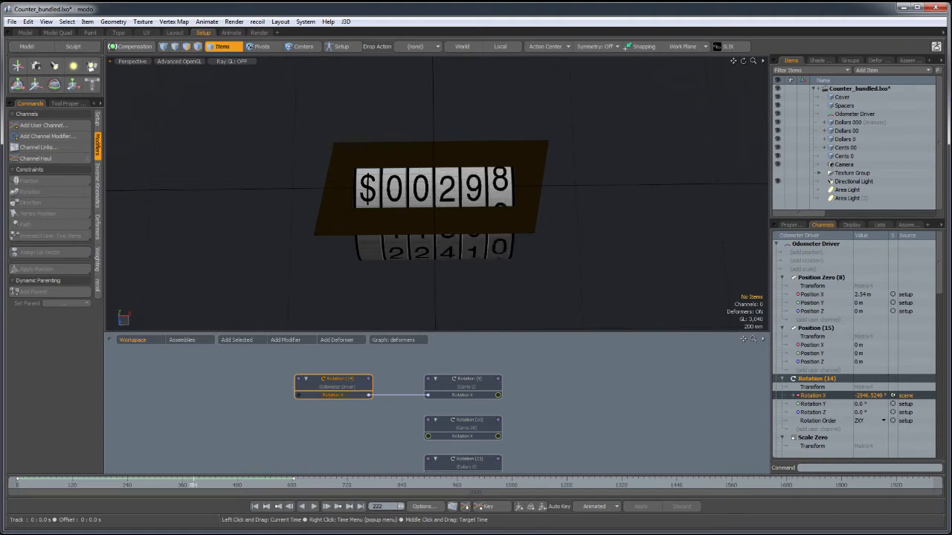
Return the timeline to frame 0 and reveal the relationships nested under Dollars 000, Dollars 00, Dollars 0 and Cents 00.
left_click_drag(327, 485, 18, 485)
left_click_drag(662, 246, 634, 242, "alt+shift")
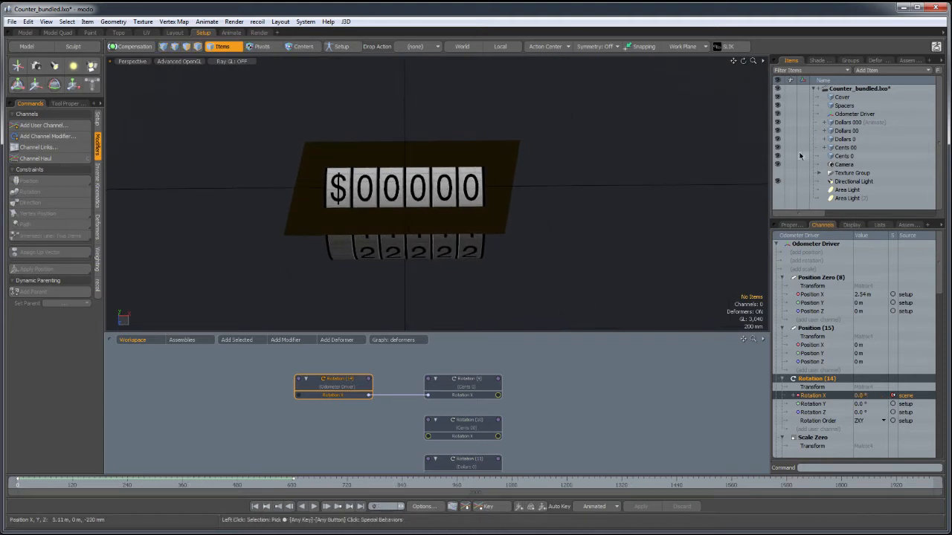
left_click(823, 148)
left_click(823, 139)
left_click(823, 131)
left_click(823, 123)
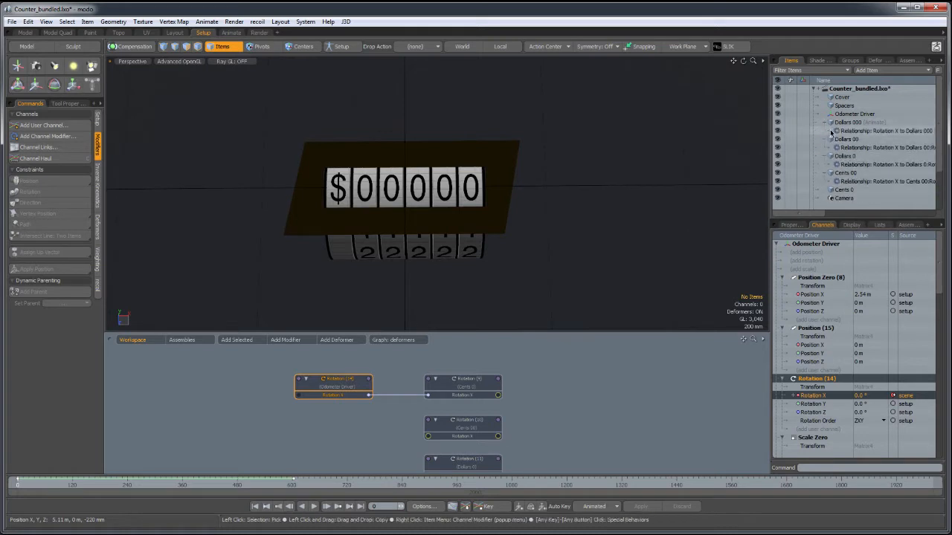
Delete the four Rotation X relationships belonging to Dollars 000, Dollars 00, Dollars 0 and Cents 00.
left_click(852, 132)
left_click(854, 148, "ctrl")
left_click(849, 165, "ctrl")
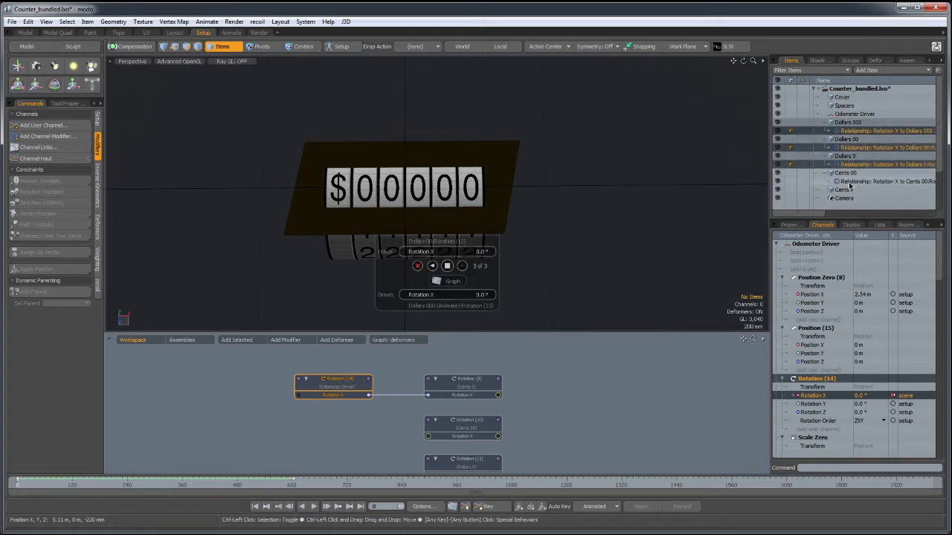
left_click(850, 182, "ctrl")
right_click(860, 170)
left_click(855, 209)
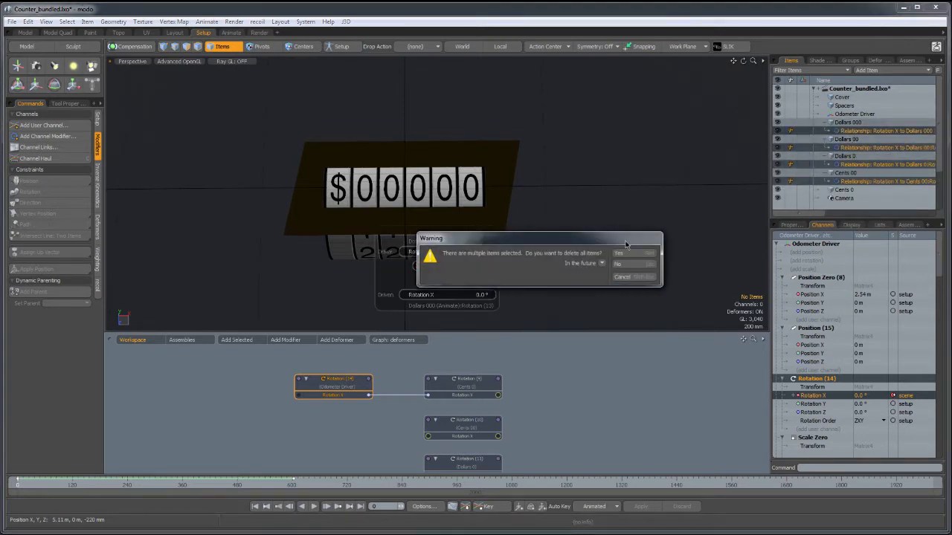
left_click(634, 249)
Examine the odometer wheels and their rotation nodes in the schematic, including the link from Odometer Driver to Cents 0.
middle_click_drag(572, 312, 569, 303, "alt")
middle_click_drag(473, 406, 488, 374, "alt")
right_click_drag(489, 374, 465, 388, "alt")
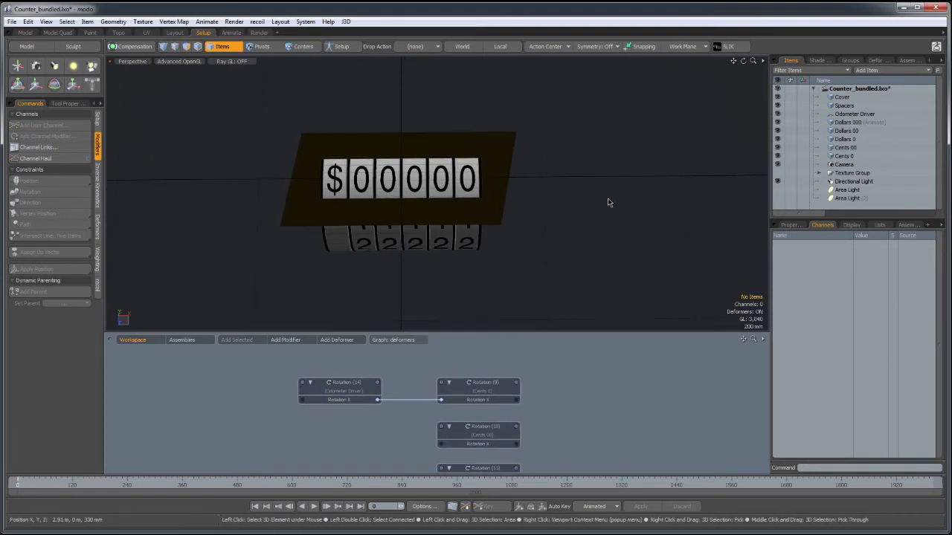
mouse_move(475, 385)
left_mouse_down("alt")
mouse_move(463, 366)
mouse_move(478, 373)
left_mouse_up("alt")
scroll(479, 374, "down", 2)
left_click(467, 177)
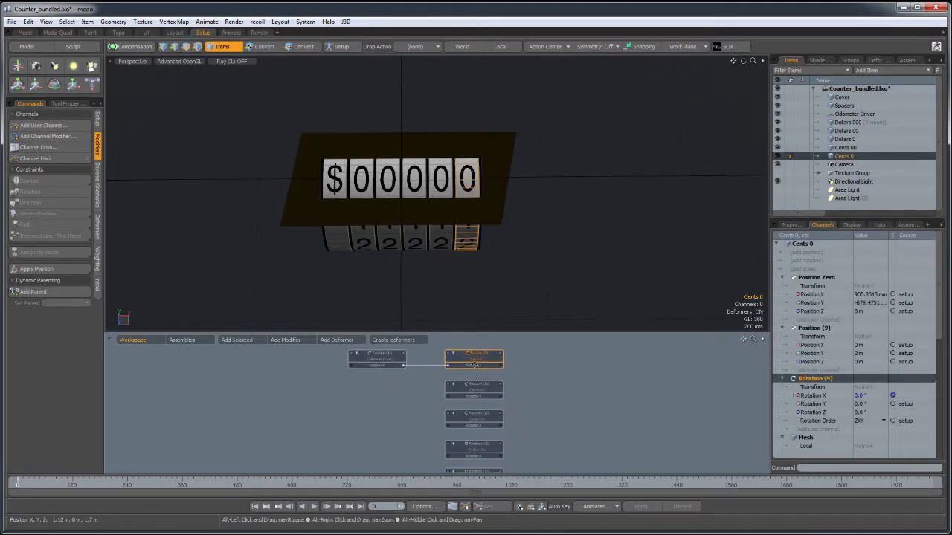
left_click(441, 238)
left_click(481, 360)
middle_click_drag(479, 351, 444, 405, "alt")
right_click_drag(444, 405, 504, 398, "alt")
middle_click_drag(504, 397, 492, 399, "alt")
left_click(521, 387)
left_click_drag(510, 353, 373, 398)
left_click(498, 381)
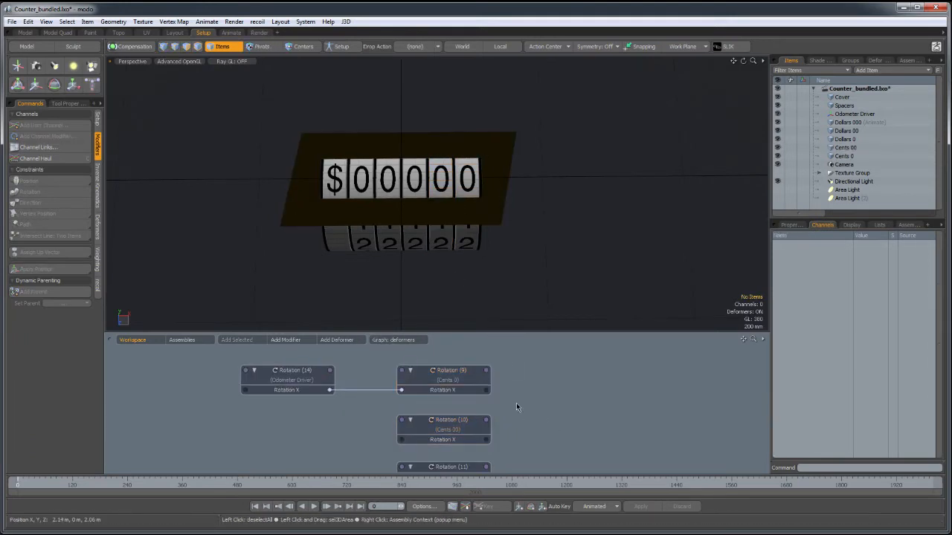
middle_click_drag(517, 410, 521, 408, "alt")
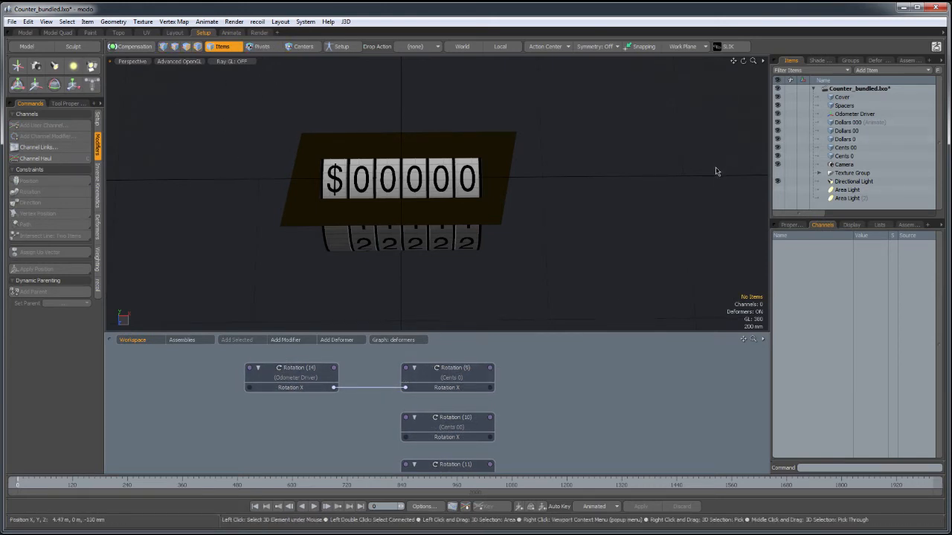
Inspect the Odometer Driver's transform properties and scrub the timeline to frame 198 to check how it drives the Cents 0 wheel.
left_click(855, 115)
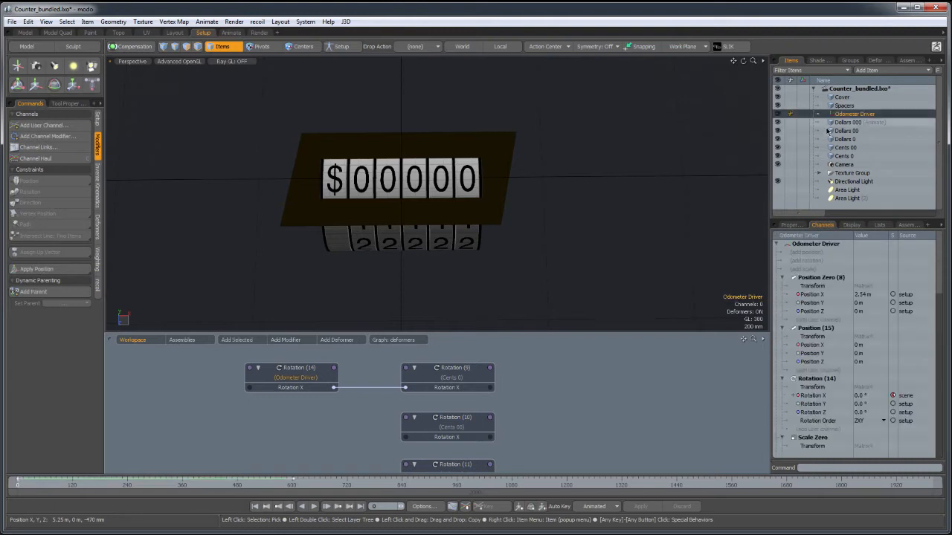
left_click_drag(788, 218, 789, 220)
left_click(792, 226)
left_click(936, 243)
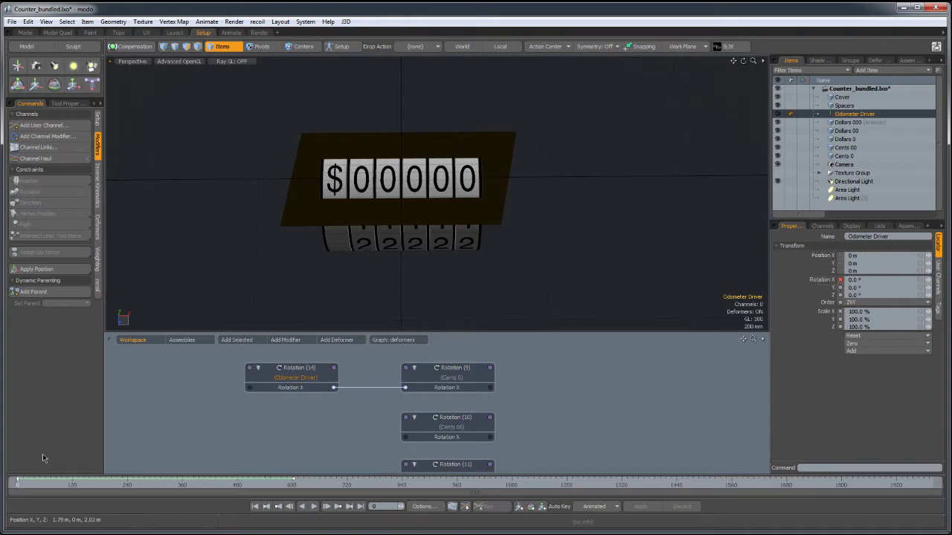
left_click_drag(20, 484, 108, 484)
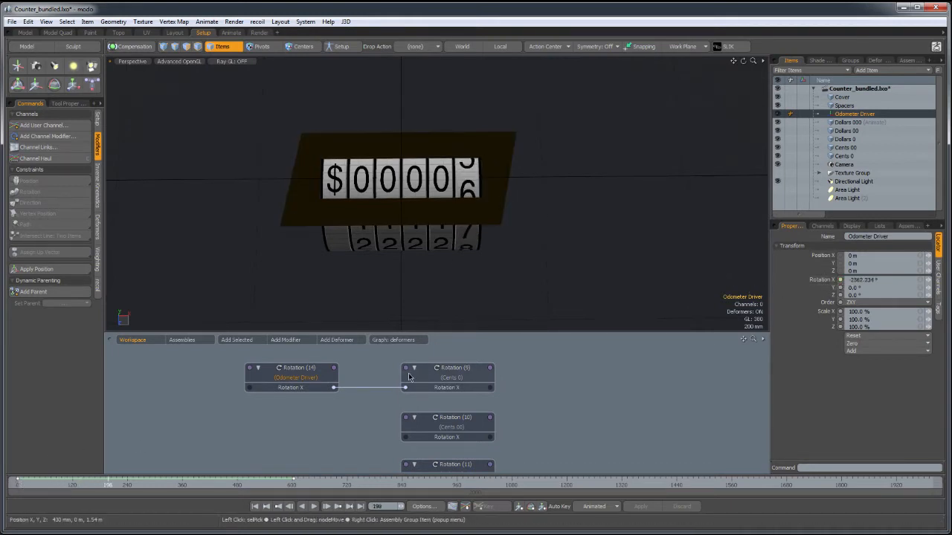
Unlink the Odometer Driver's Rotation X from Cents 0 and reconnect it to the Cents 0 Rotation X channel in the schematic.
left_click_drag(405, 388, 371, 403)
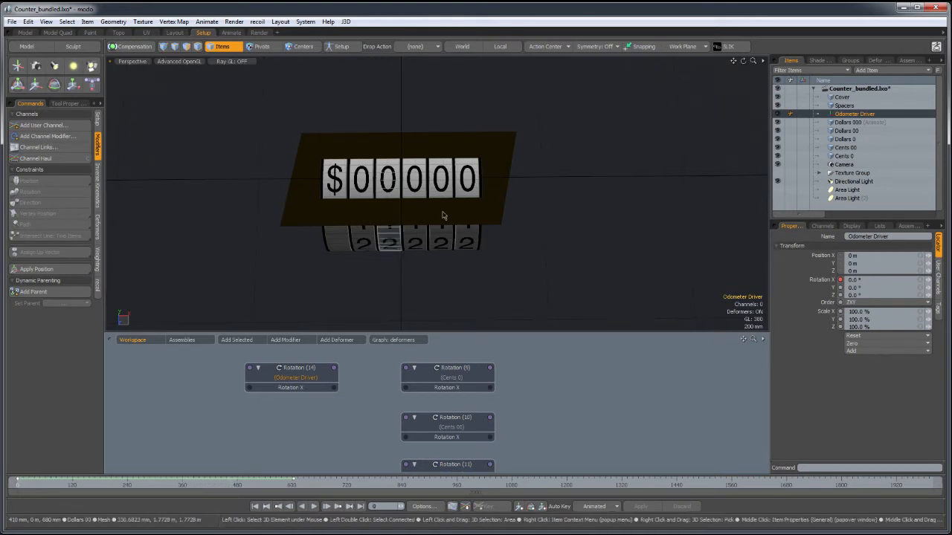
left_click_drag(299, 376, 315, 380)
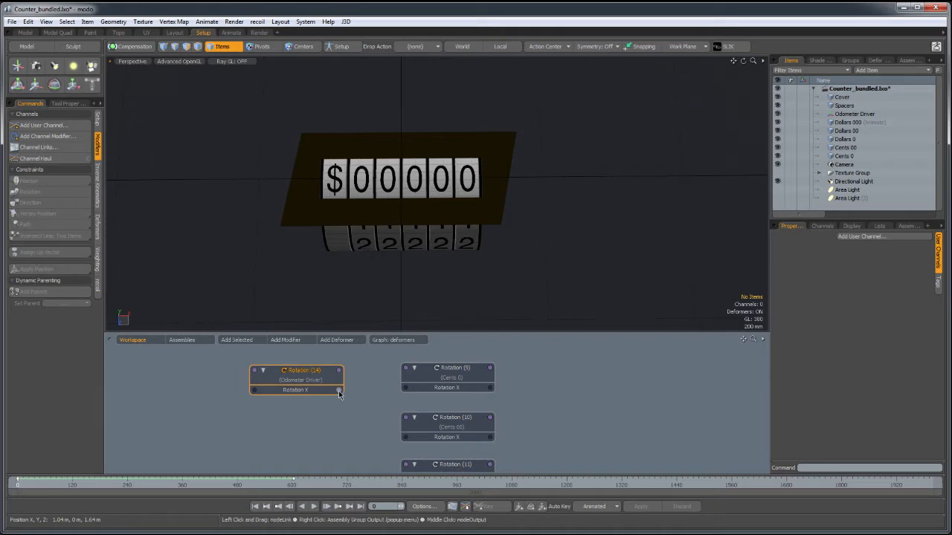
left_click_drag(454, 377, 455, 378)
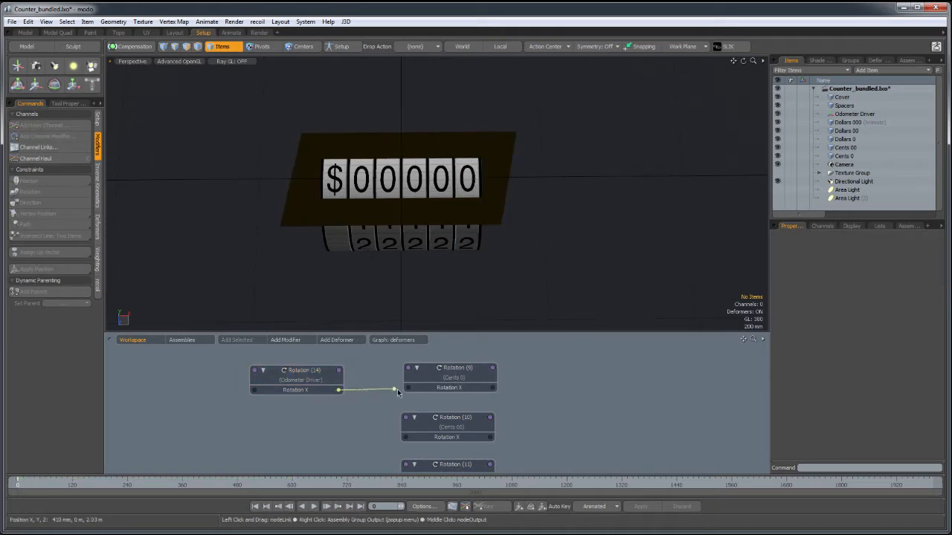
left_click_drag(405, 391, 407, 387)
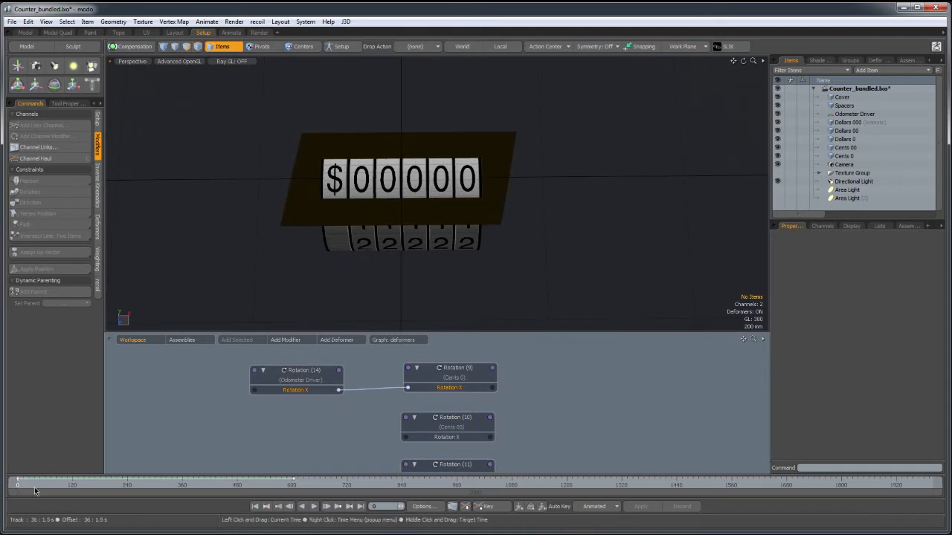
mouse_move(21, 488)
left_mouse_down()
mouse_move(142, 485)
mouse_move(25, 485)
left_mouse_up()
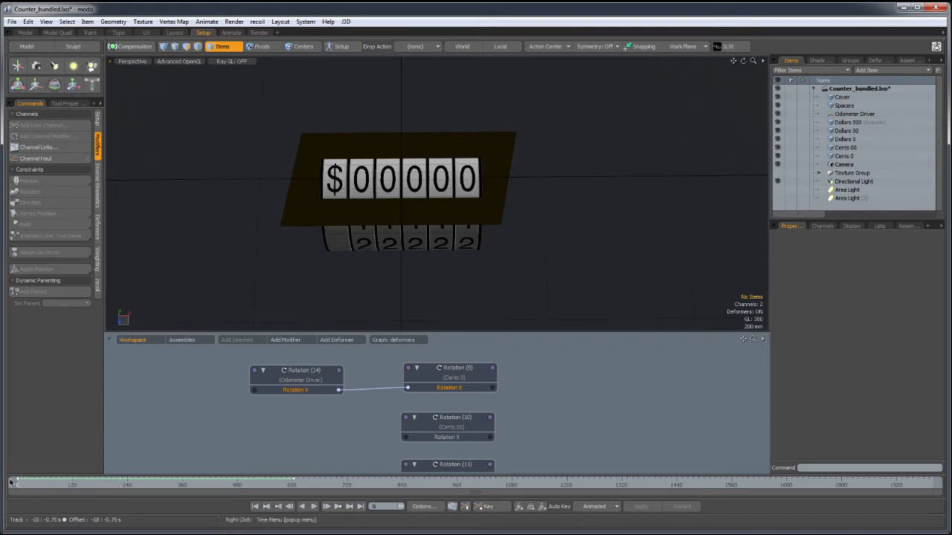
Open the Channel Links window with the Cents 0 rotation node selected and place it clear of the odometer.
middle_click_drag(450, 414, 440, 375, "alt")
mouse_move(451, 386)
right_mouse_down("alt")
mouse_move(422, 398)
mouse_move(448, 402)
right_mouse_up("alt")
middle_click_drag(448, 402, 434, 413, "alt")
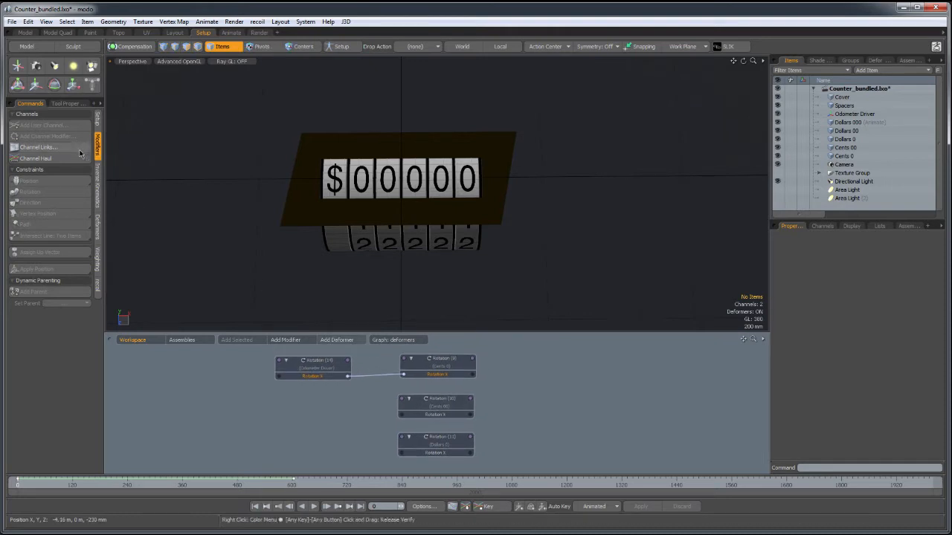
middle_click_drag(493, 248, 498, 239, "alt")
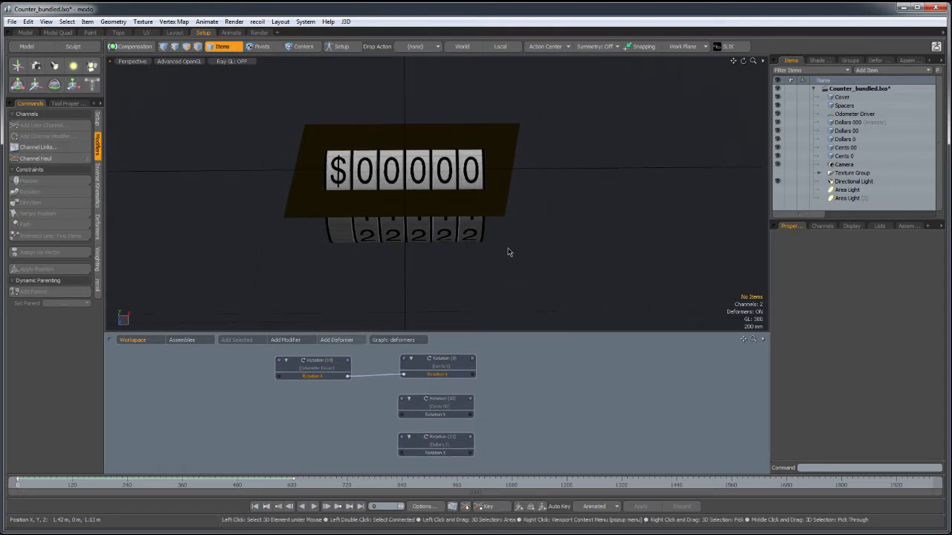
left_click(547, 374)
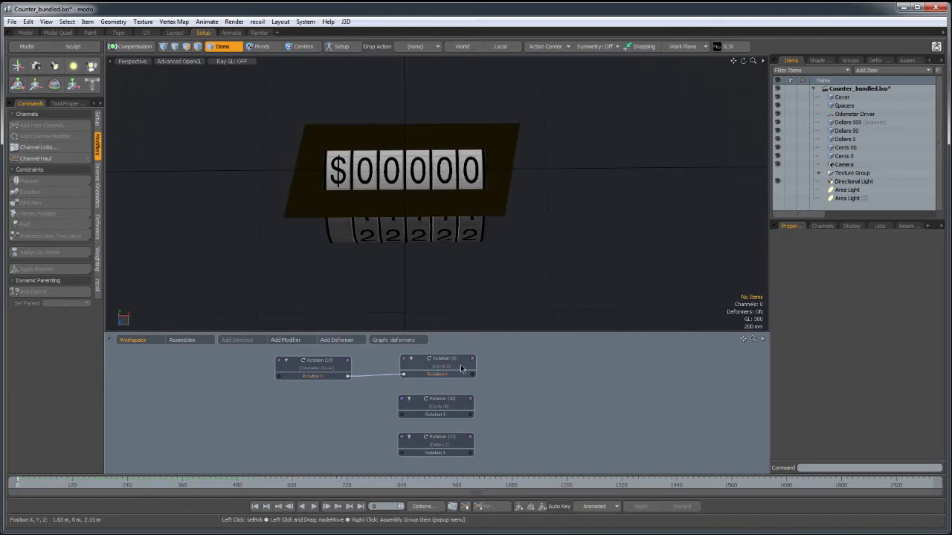
left_click(460, 364)
right_click_drag(478, 377, 508, 383, "alt")
middle_click_drag(508, 382, 507, 392, "alt")
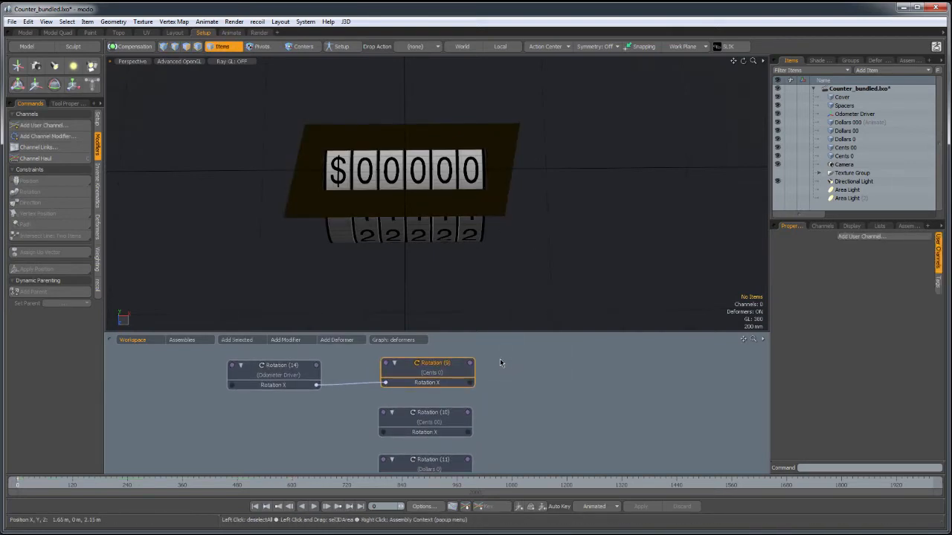
left_click(39, 148)
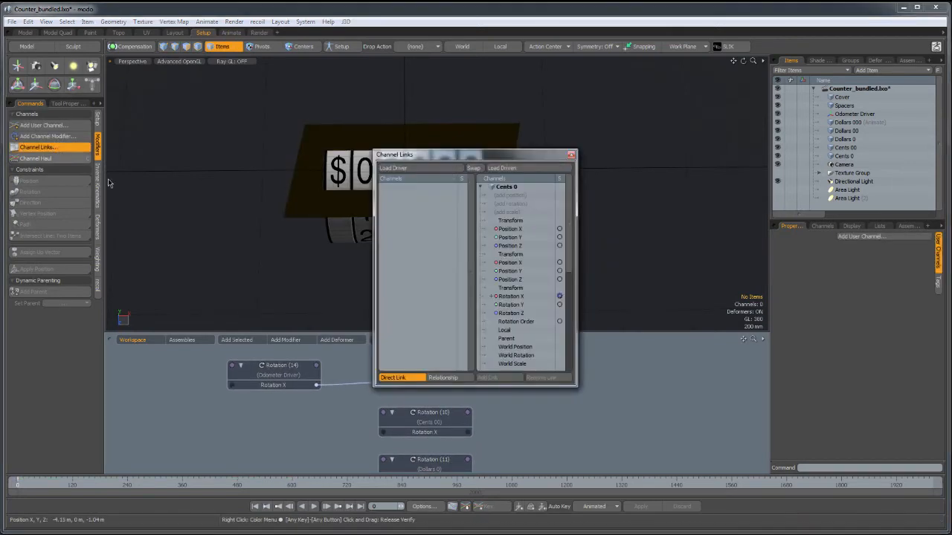
left_click_drag(466, 156, 644, 75)
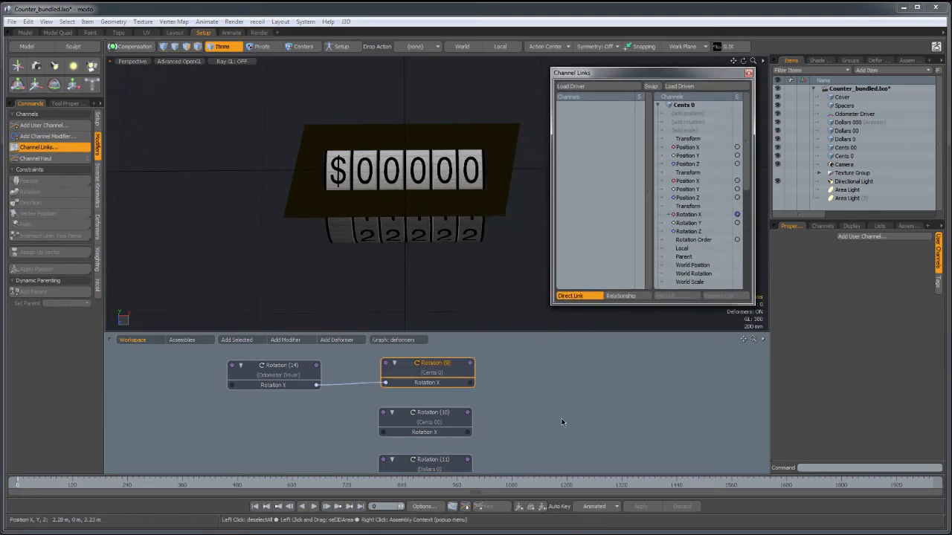
Load the Cents 0 rotation as the driver and the Cents 00 rotation as the driven item in Channel Links.
left_click(562, 422)
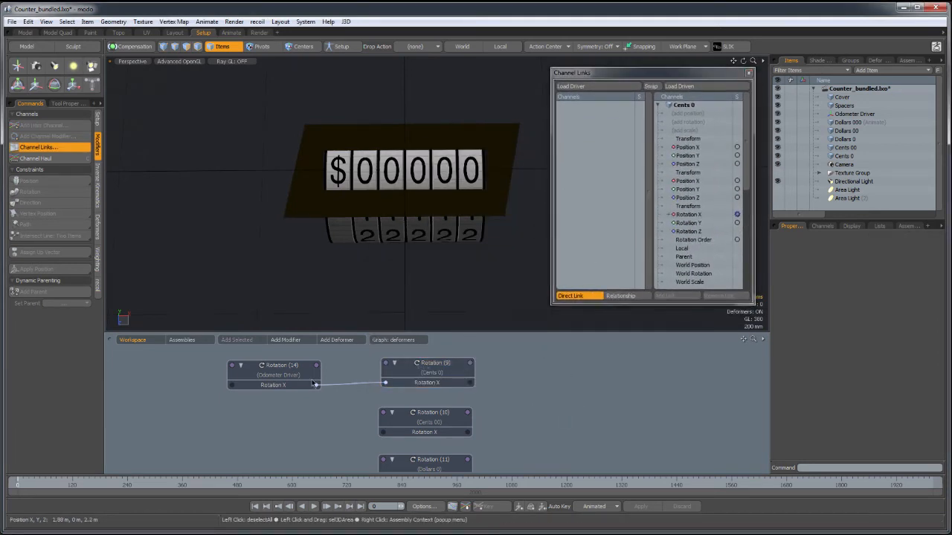
left_click(289, 366)
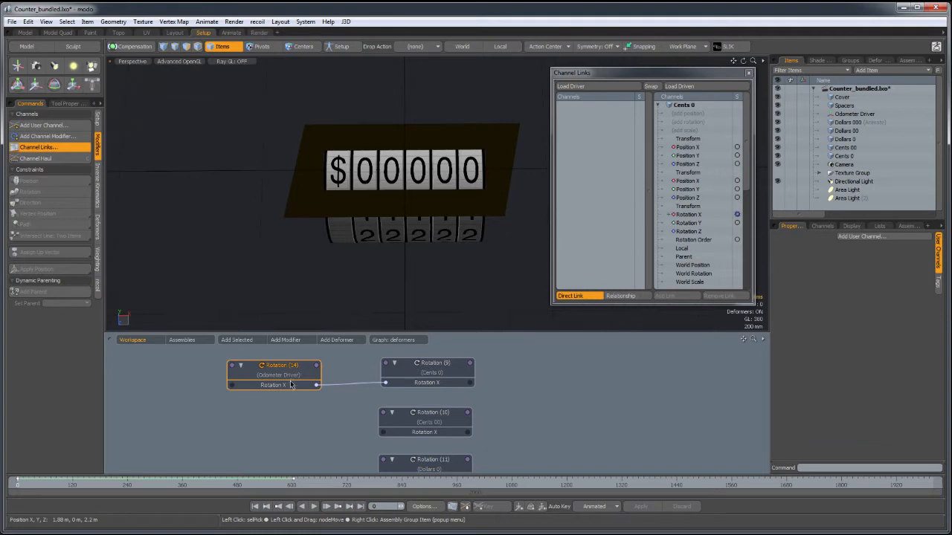
left_click_drag(289, 367, 293, 364)
left_click(499, 384)
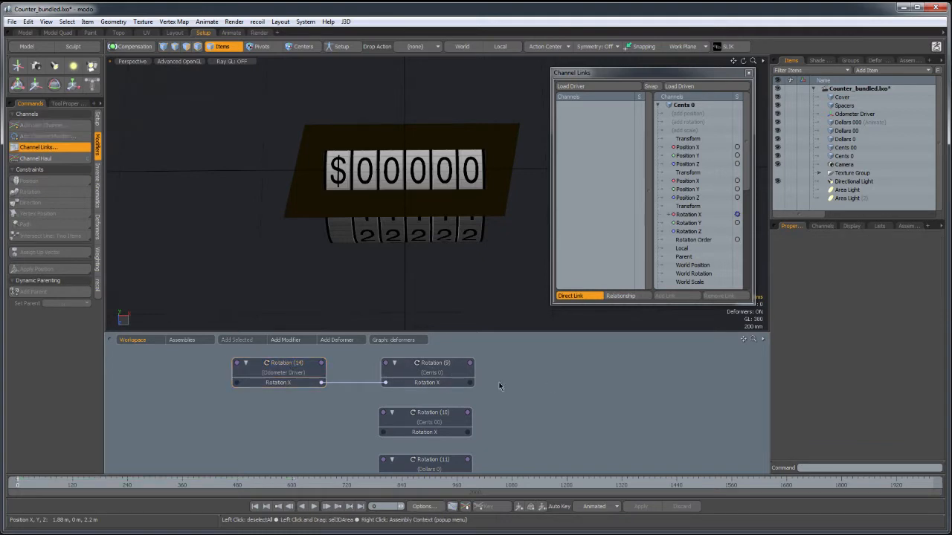
left_click(431, 369)
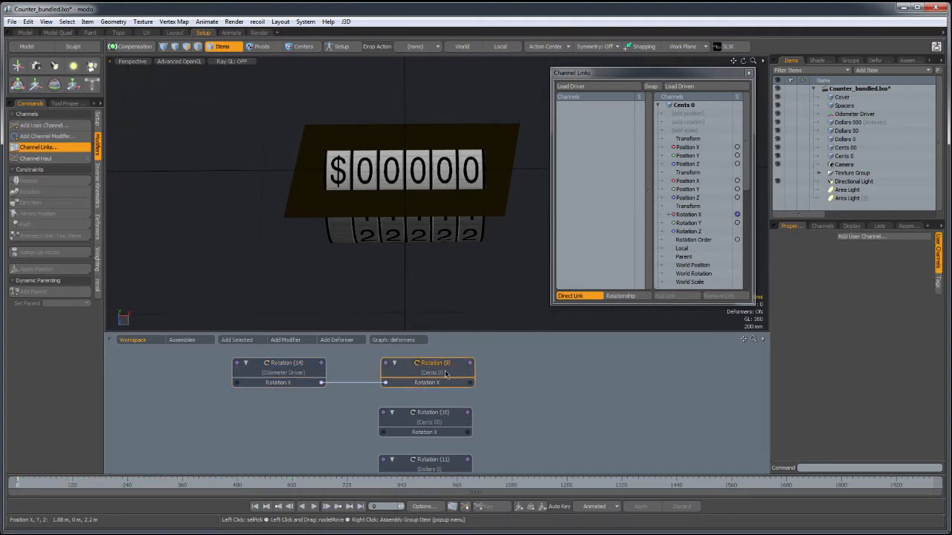
left_click(585, 86)
left_click(425, 417)
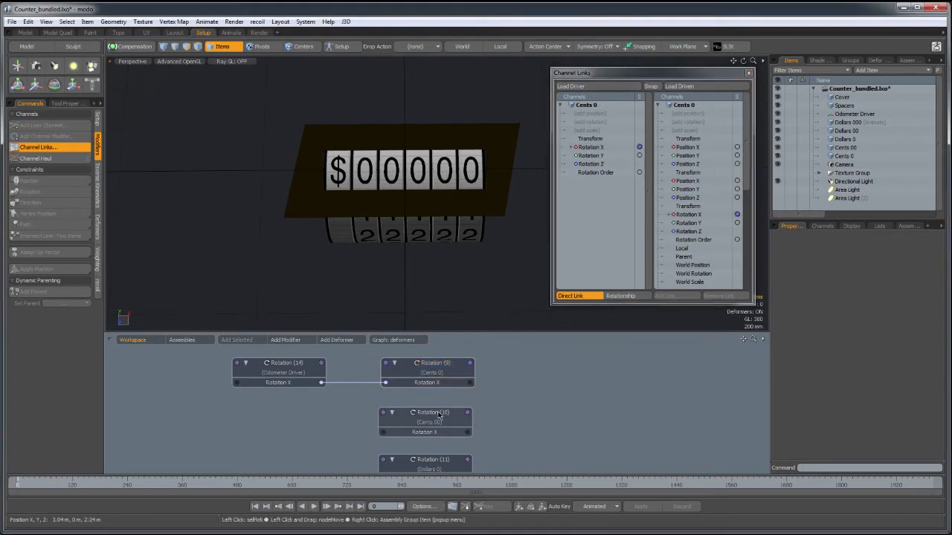
left_click(678, 86)
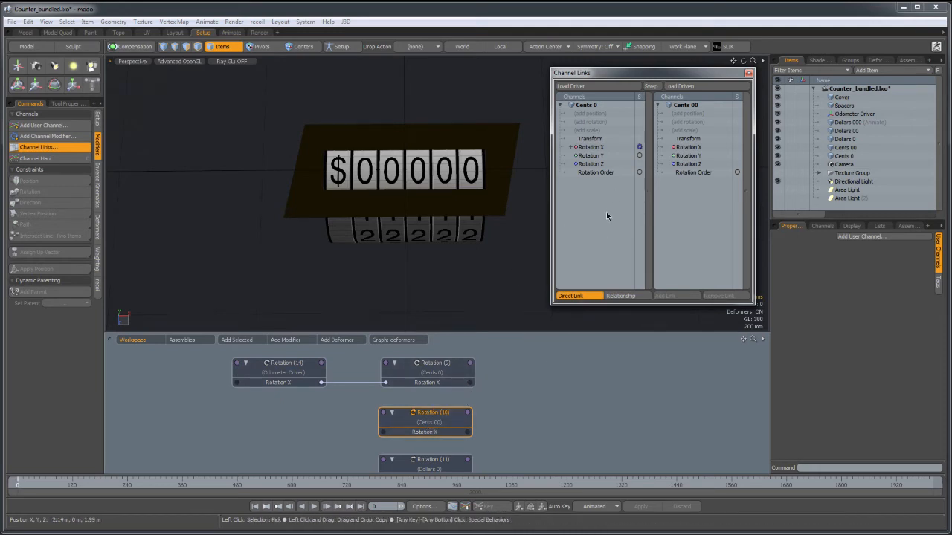
Add a Relationship link from Cents 0 Rotation X to Cents 00 Rotation X and close the Channel Links window.
left_click(605, 148)
left_click(603, 148)
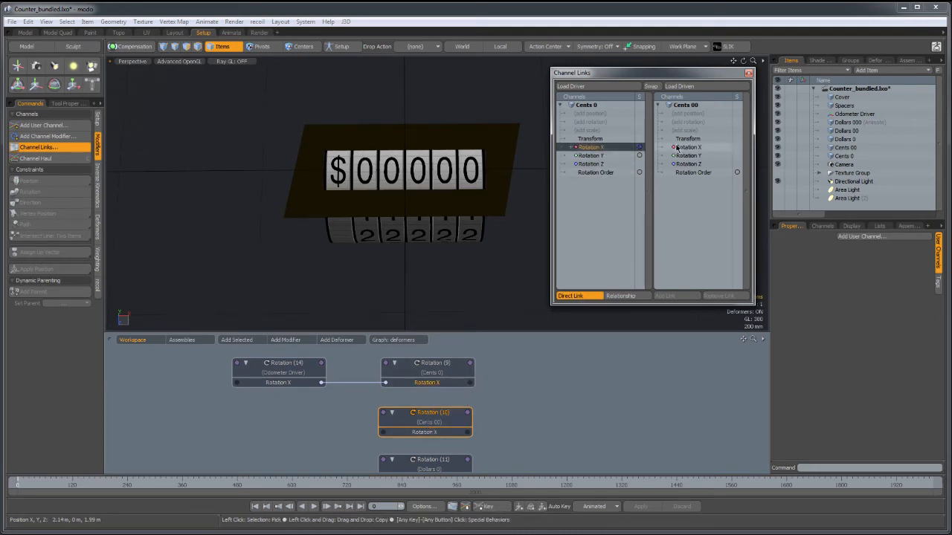
left_click(681, 148)
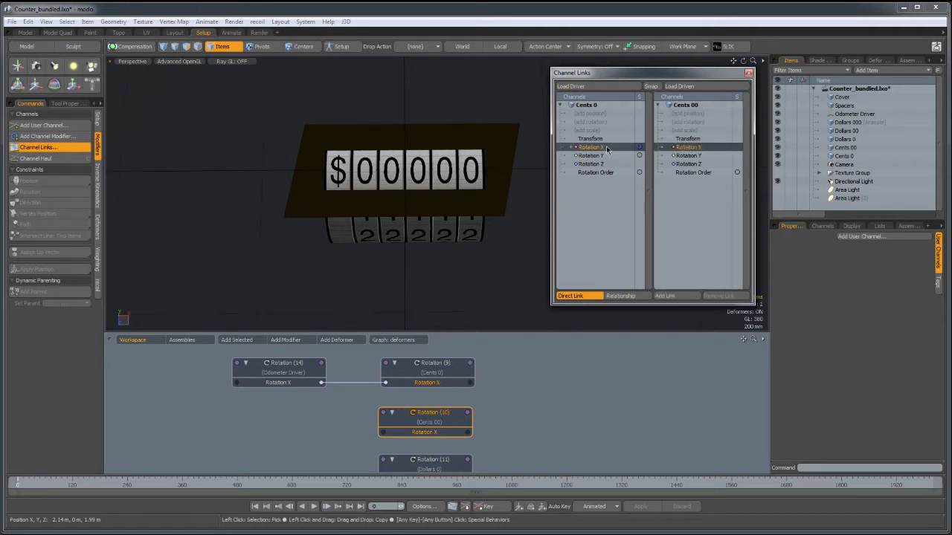
left_click(614, 296)
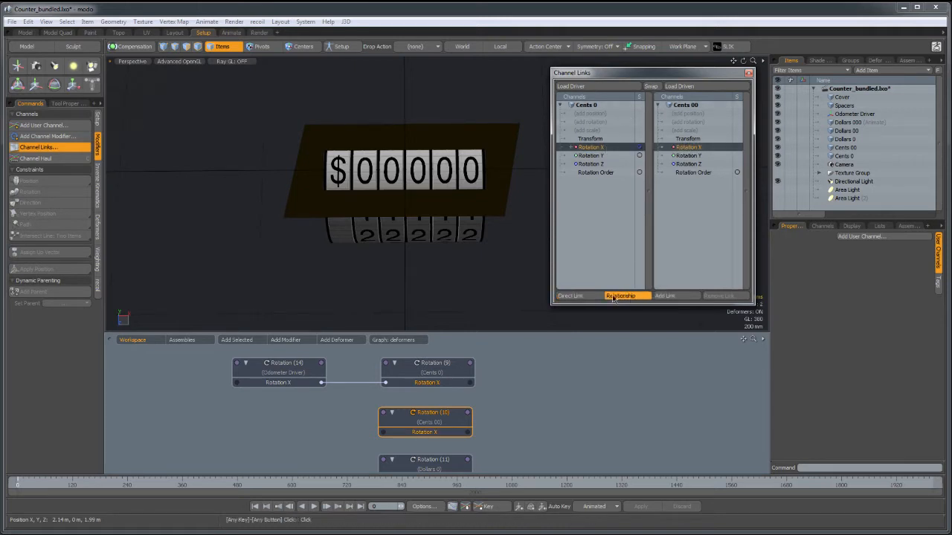
left_click(679, 297)
left_click(748, 73)
Disconnect the Odometer Driver from Cents 0 Rotation X and place the relationship controls in empty space beside the odometer.
left_click_drag(453, 236, 671, 128)
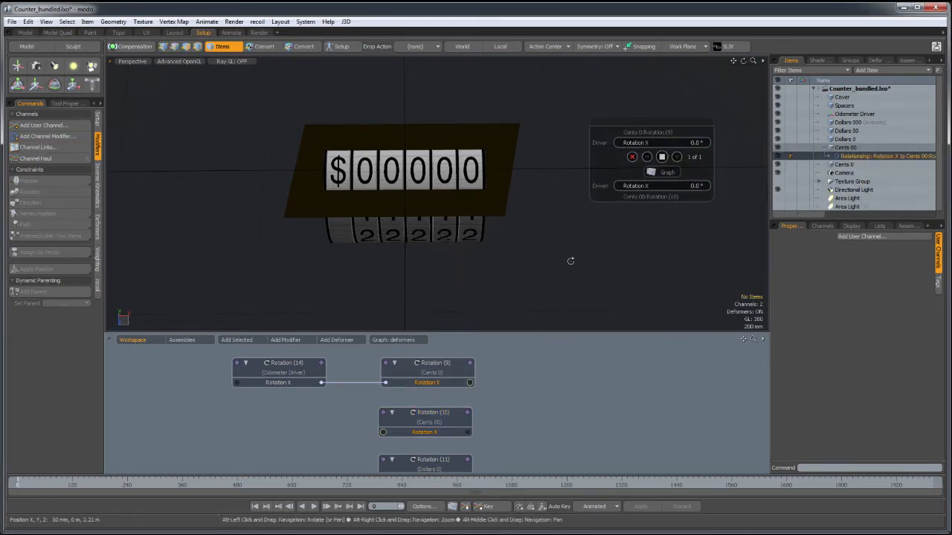
left_click_drag(570, 261, 572, 266, "alt")
left_click_drag(384, 384, 413, 390)
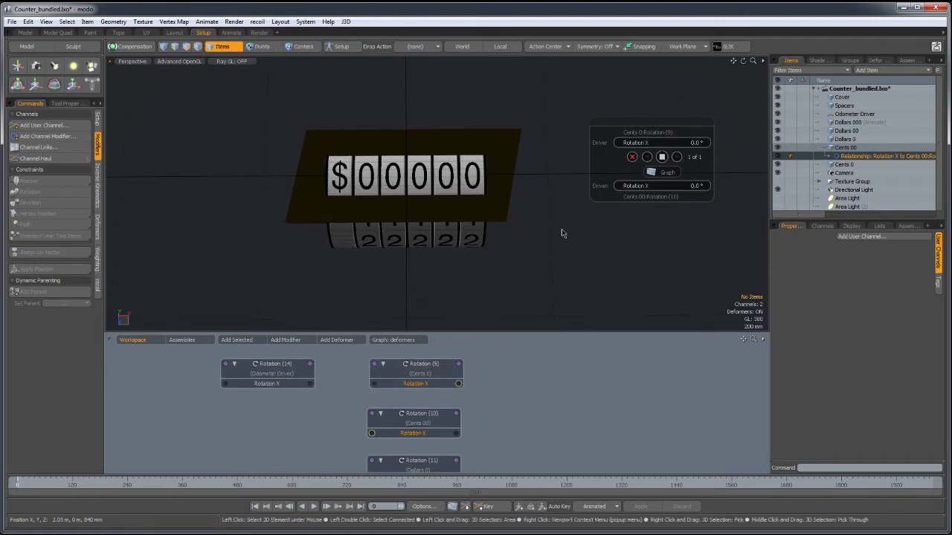
left_click_drag(668, 129, 654, 130)
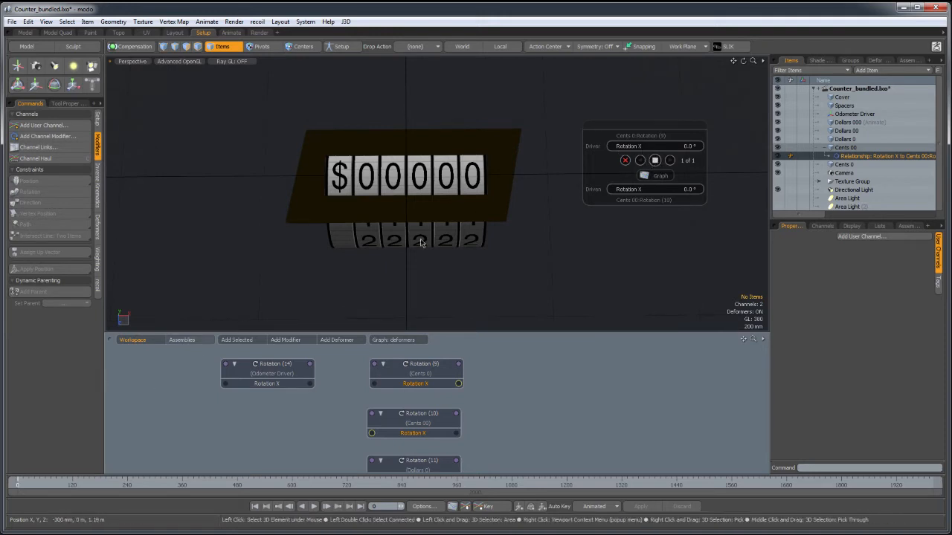
Key the relationship with the driver Cents 0 Rotation X at -360° and the driven Cents 00 Rotation X at -36°.
left_click_drag(611, 146, 567, 157)
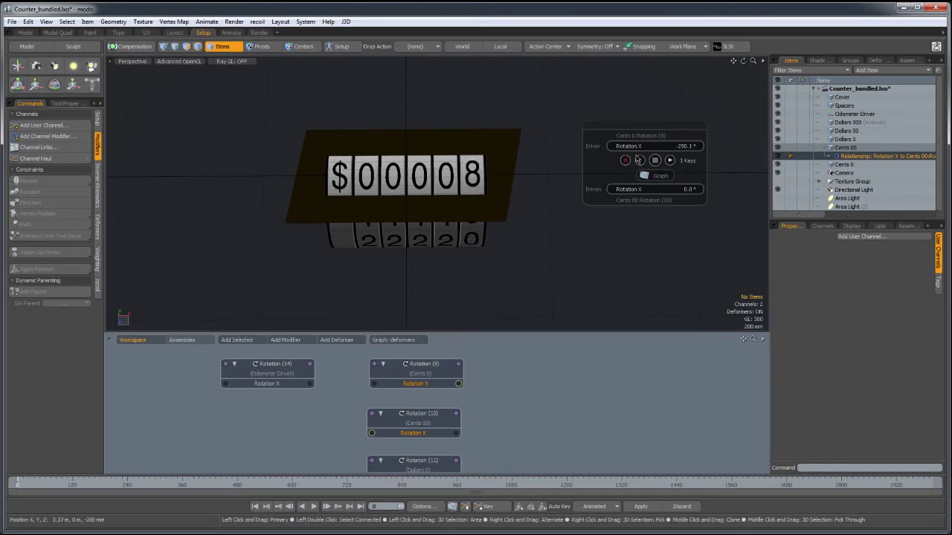
left_click(683, 145)
type("-360")
key("Return")
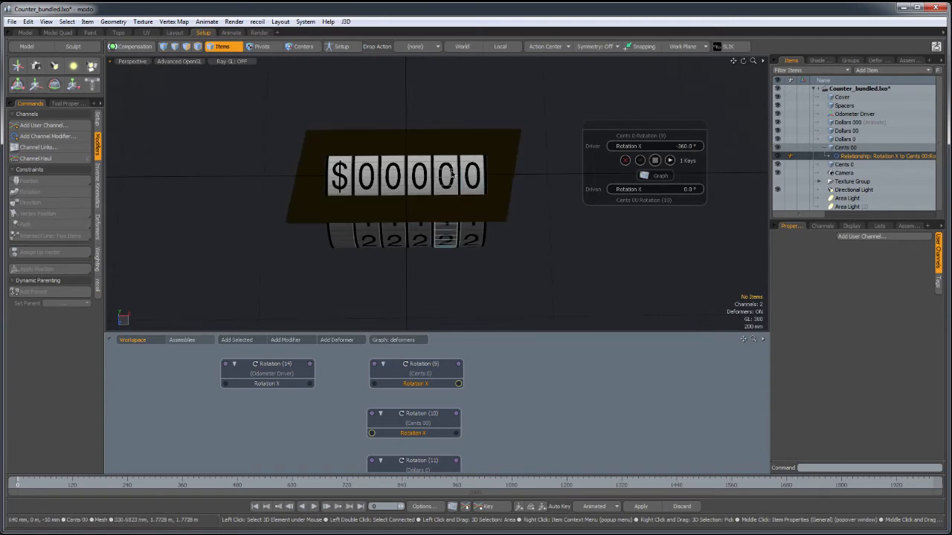
left_click_drag(635, 190, 615, 190)
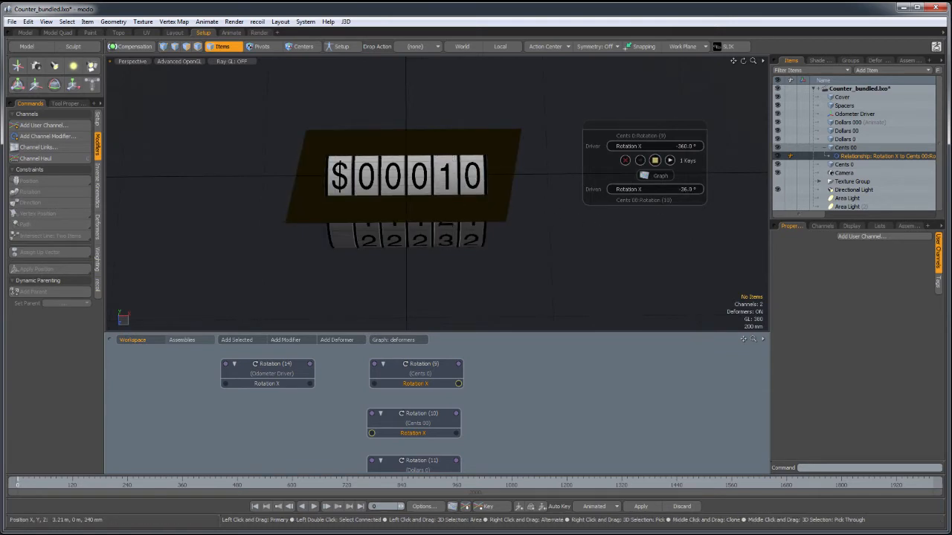
left_click(682, 189)
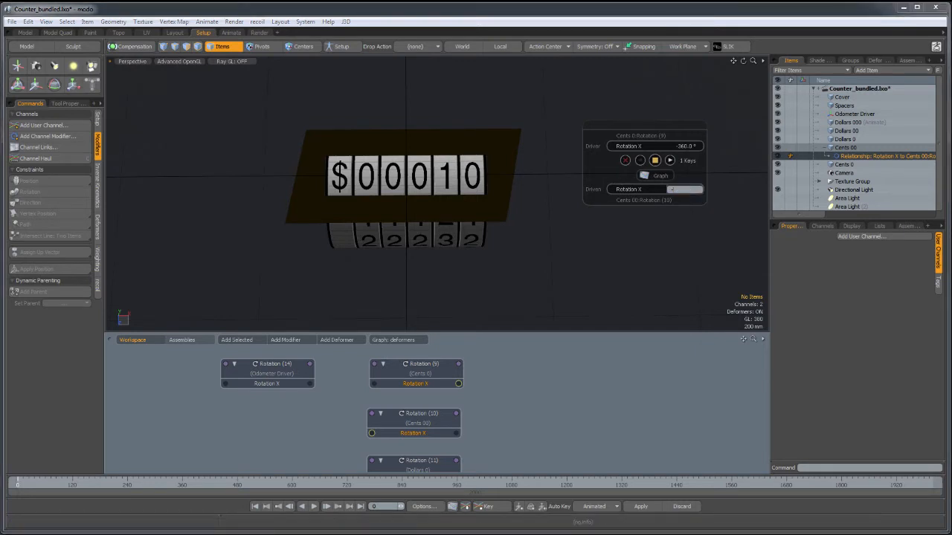
key("Return")
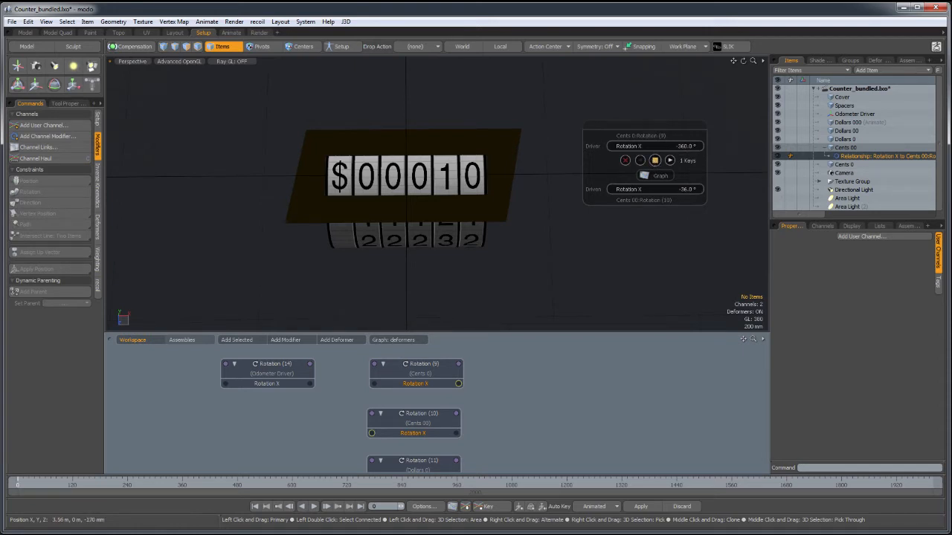
left_click(655, 159)
Key the relationship with the driver Cents 0 Rotation X at -325° and the driven Cents 00 Rotation X at 0°.
left_click_drag(654, 147, 624, 146)
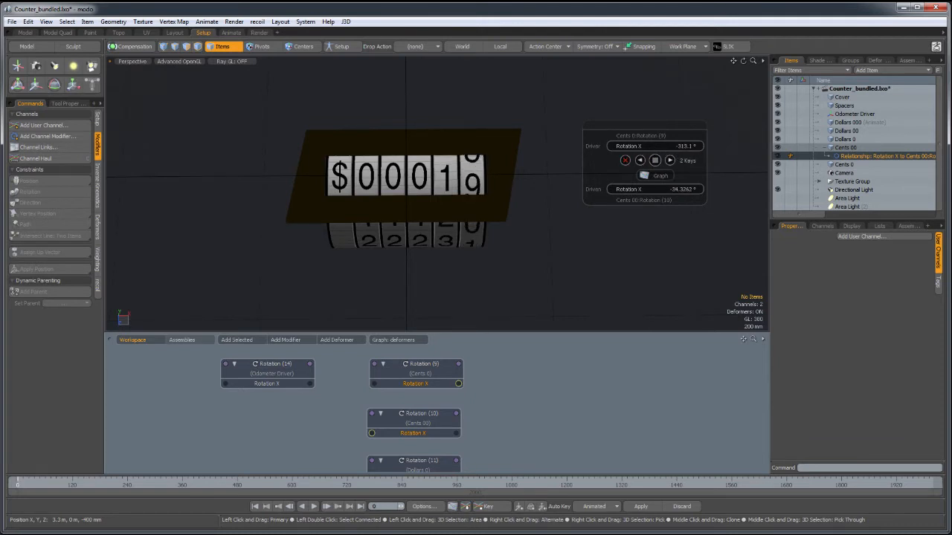
left_click_drag(638, 147, 651, 143)
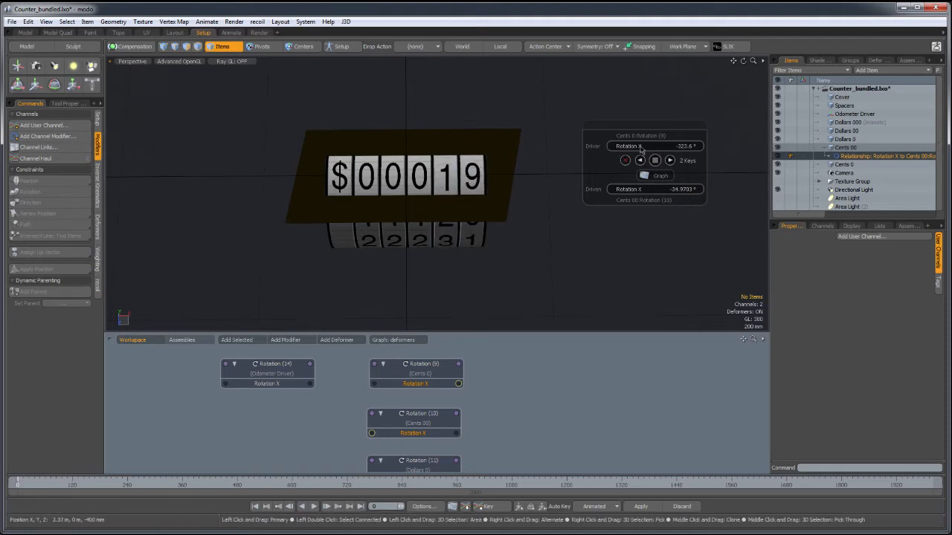
left_click(684, 147)
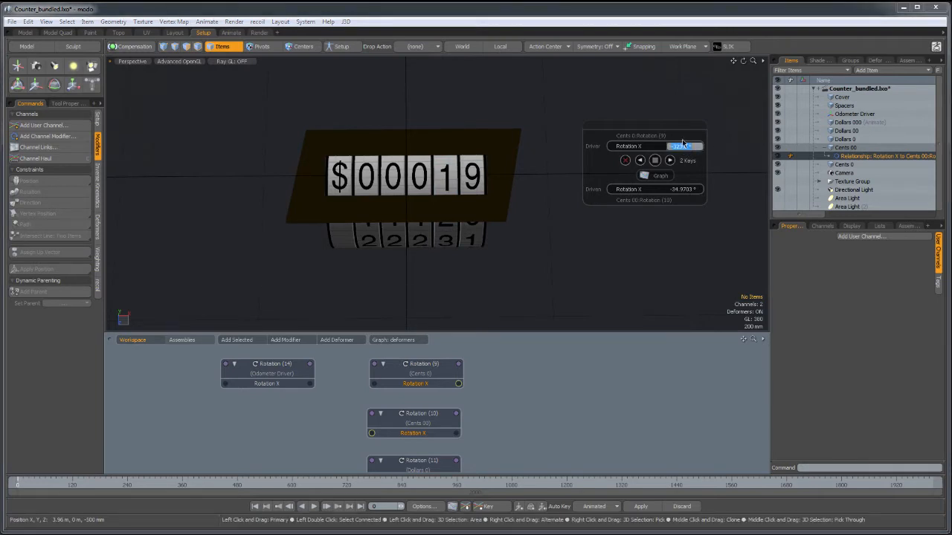
type("-3")
type("6")
key("Return")
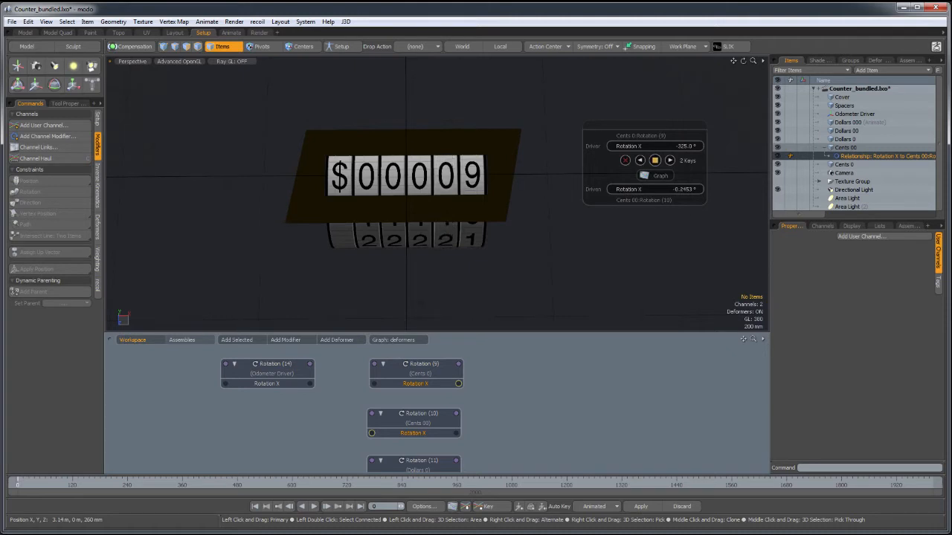
left_click(690, 190)
type("0")
key("Return")
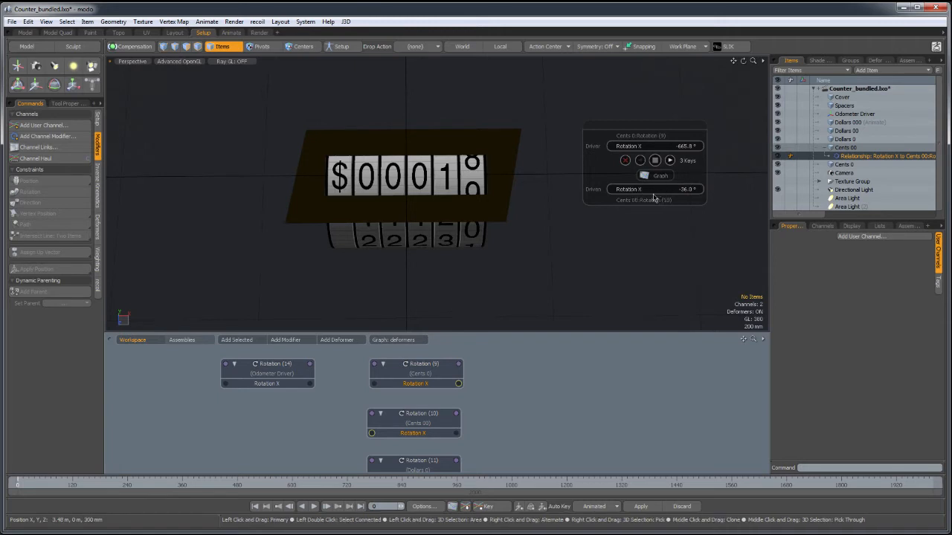
Scrub the driver Rotation X through its range to check how the Cents 00 wheel follows Cents 0.
left_click_drag(625, 147, 733, 175)
left_click_drag(623, 146, 781, 175)
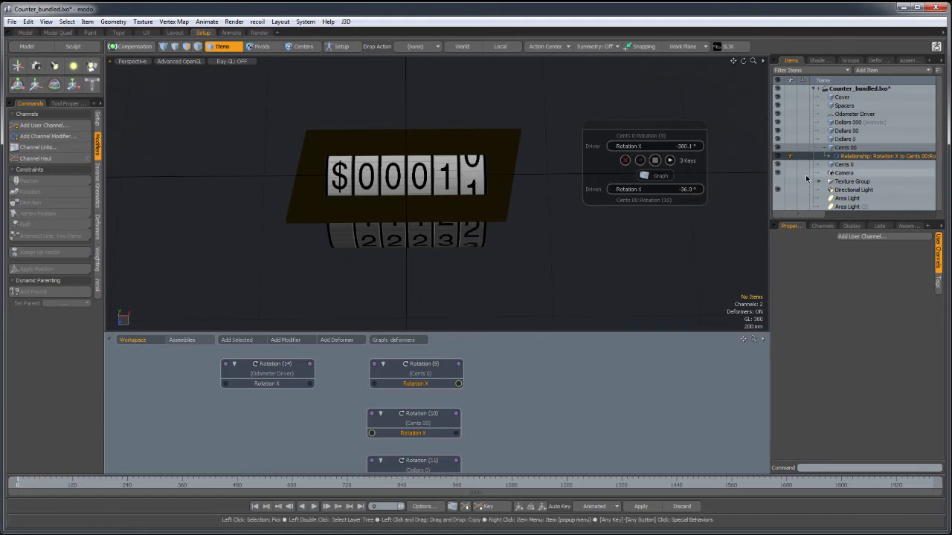
left_click_drag(635, 147, 853, 75)
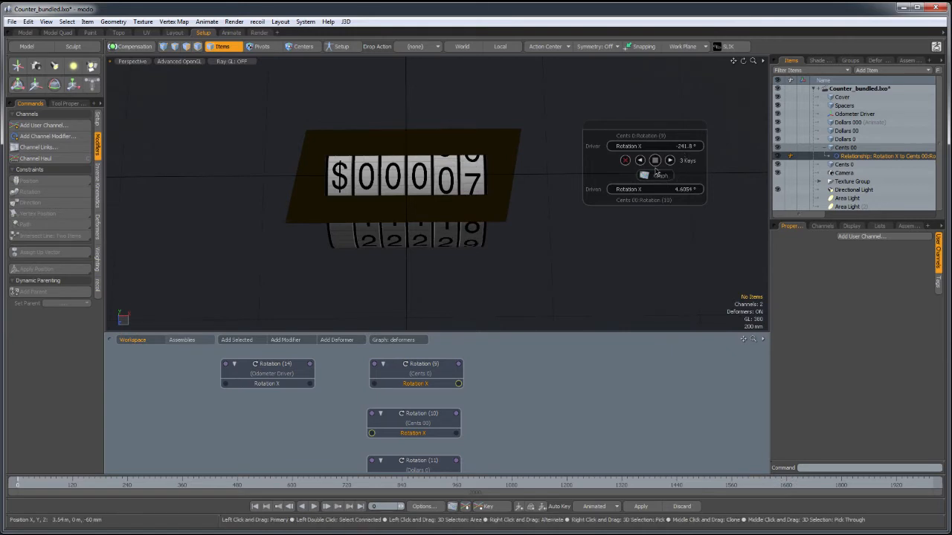
Open the relationship's curve in the Graph Editor, place it clear of the odometer digits, and frame its keys.
left_click(658, 176)
left_click_drag(476, 179, 527, 246)
right_click_drag(587, 348, 577, 339, "alt")
left_click_drag(577, 339, 562, 349, "alt")
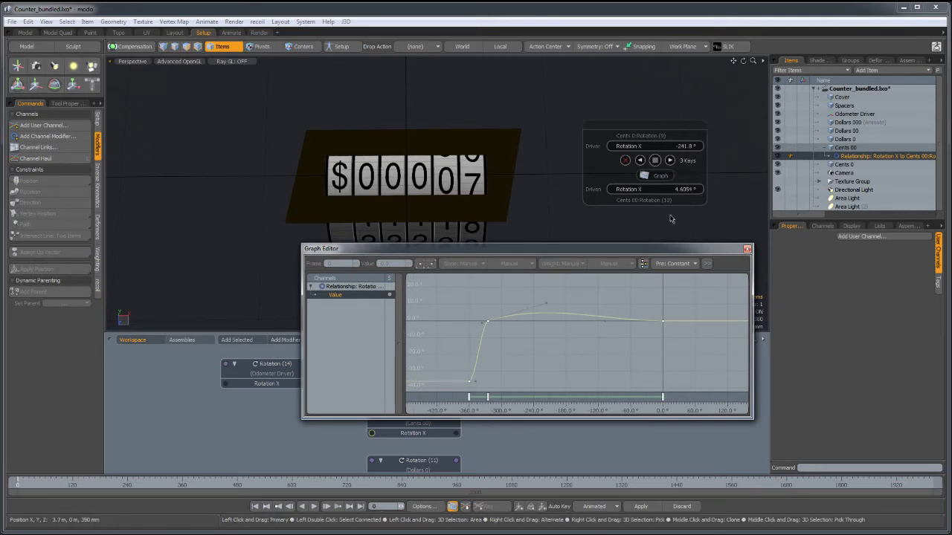
mouse_move(561, 329)
left_mouse_down("alt")
mouse_move(579, 335)
mouse_move(560, 311)
left_mouse_up("alt")
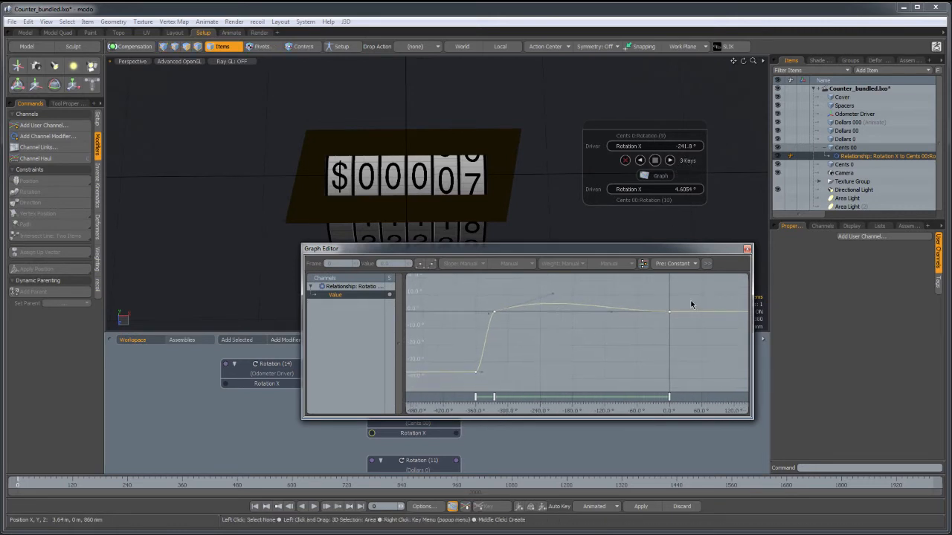
Check the input and value of each key on the relationship curve.
left_click_drag(662, 323, 679, 318)
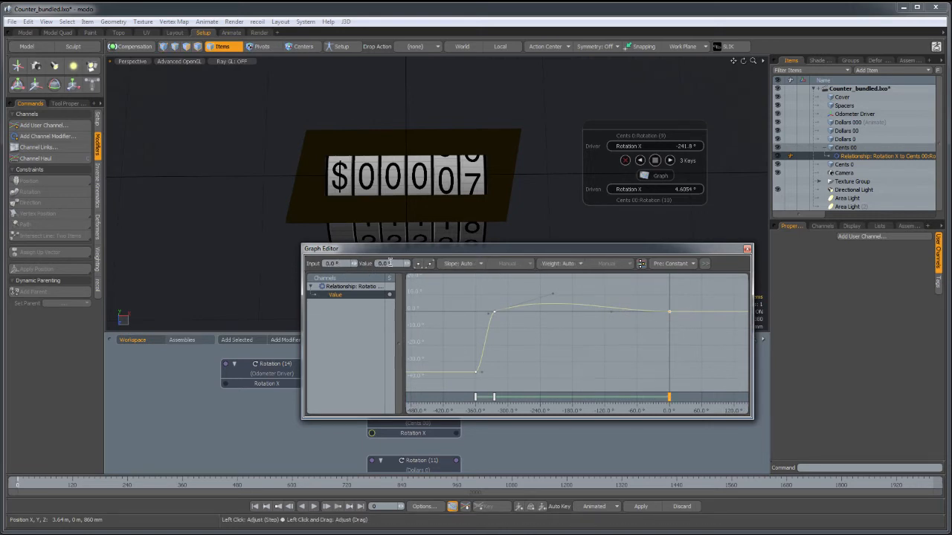
left_click(493, 311)
left_click(476, 371)
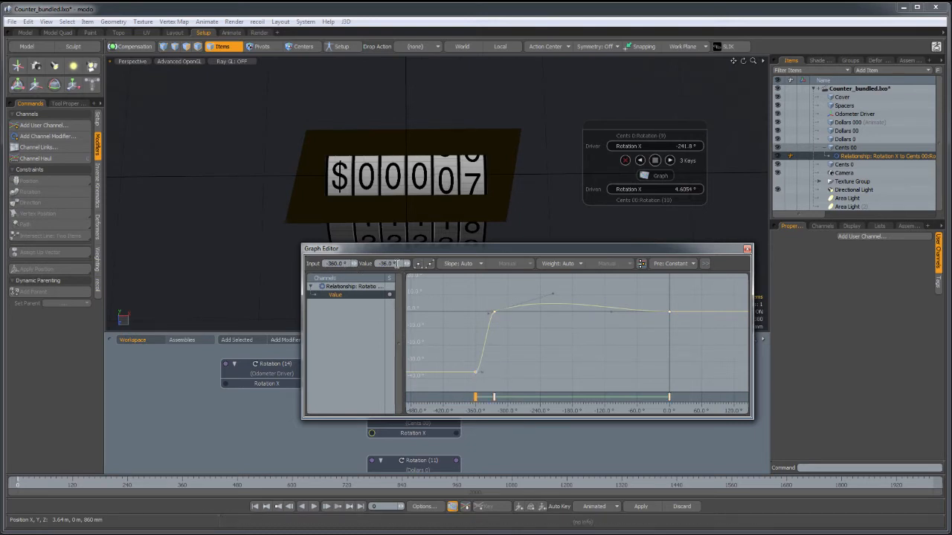
left_click(521, 329)
left_click_drag(571, 320, 546, 339, "ctrl+alt")
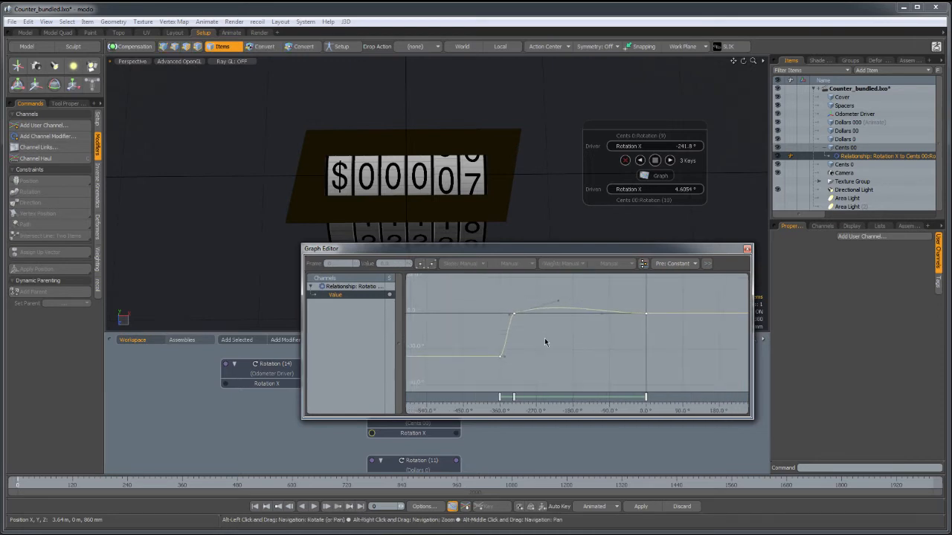
left_click_drag(507, 308, 532, 304, "alt")
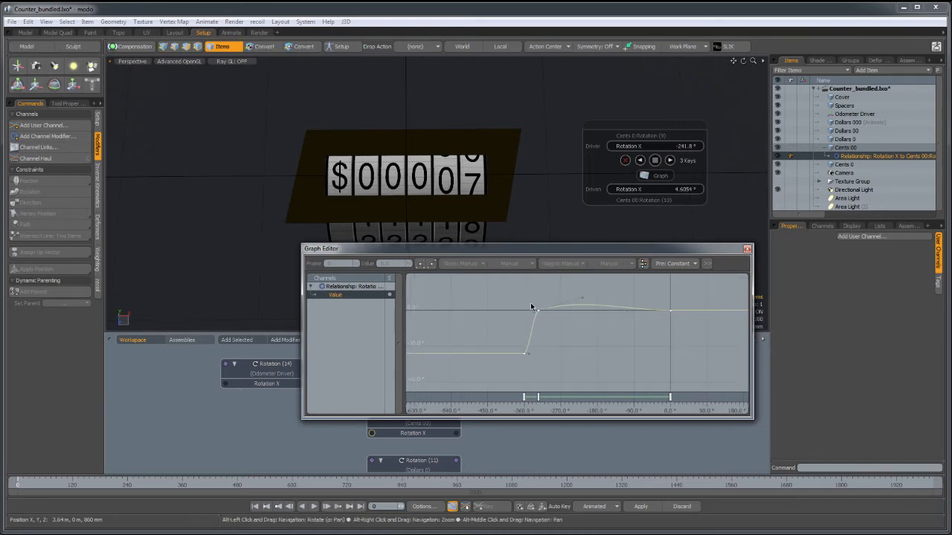
Set the slopes of all three relationship keys to Linear In and Linear Out.
left_click_drag(630, 326, 565, 327, "ctrl+alt")
left_click_drag(476, 295, 672, 369)
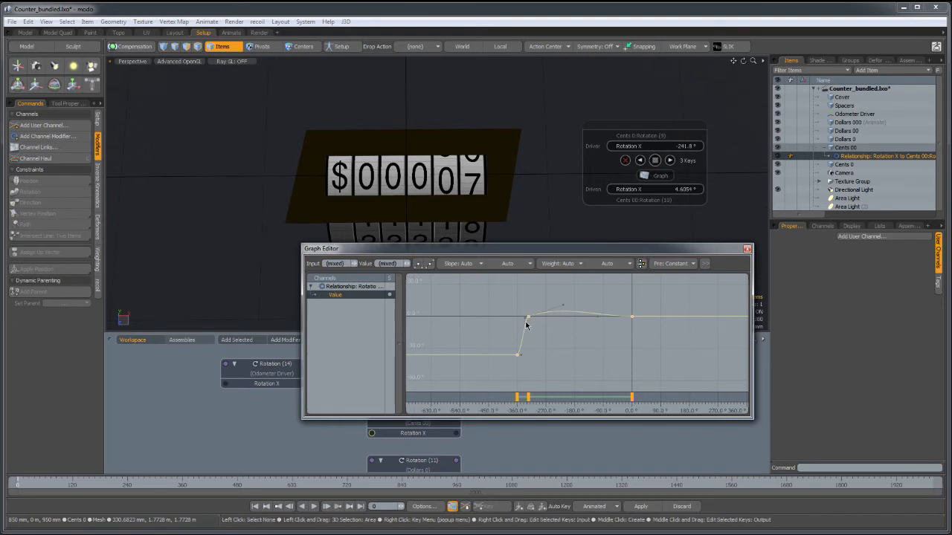
left_click(460, 263)
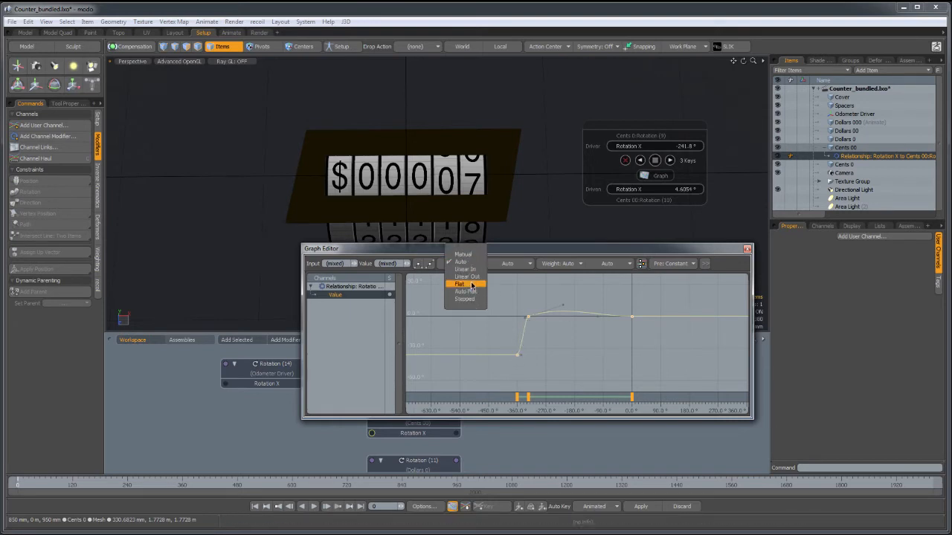
left_click(462, 270)
left_click(506, 263)
left_click(504, 277)
Examine the straightened curve and scrub the driver Rotation X to check the Cents 00 wheel's motion before the rollover.
scroll(565, 320, "up", 3)
left_click_drag(580, 319, 615, 294, "alt")
right_click_drag(615, 295, 595, 300, "alt")
left_click_drag(570, 302, 624, 299, "alt")
right_click_drag(625, 298, 611, 301, "alt")
left_click_drag(610, 301, 597, 310, "alt")
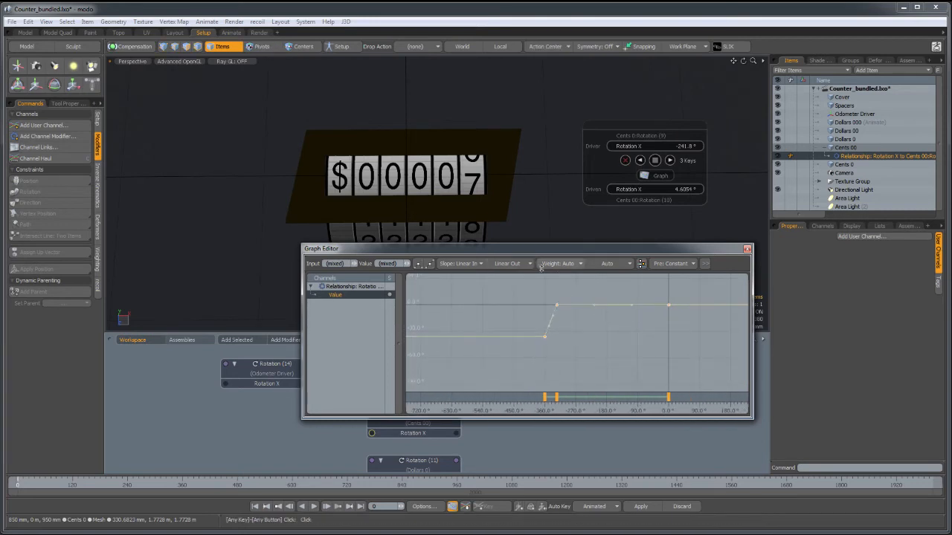
mouse_move(641, 146)
left_mouse_down()
mouse_move(652, 147)
mouse_move(618, 146)
mouse_move(629, 146)
left_mouse_up()
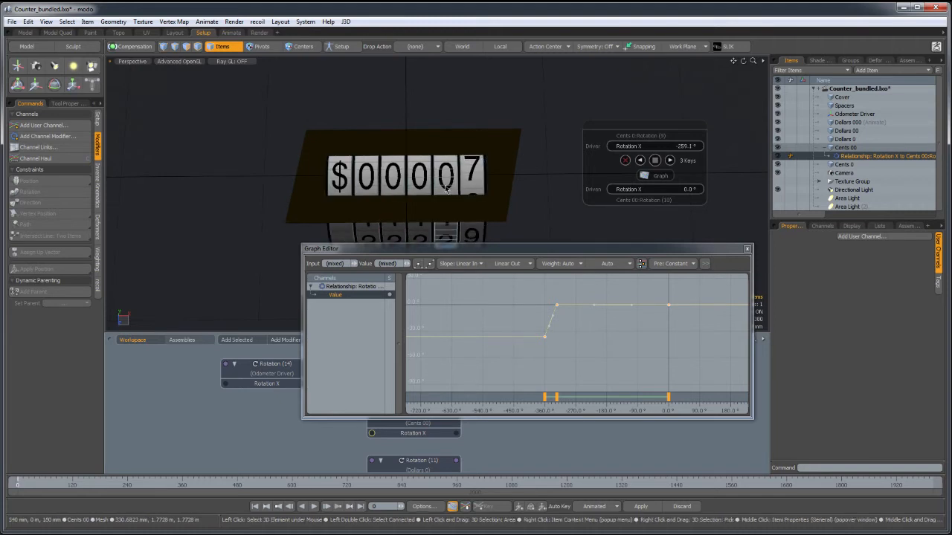
left_click_drag(641, 146, 491, 157)
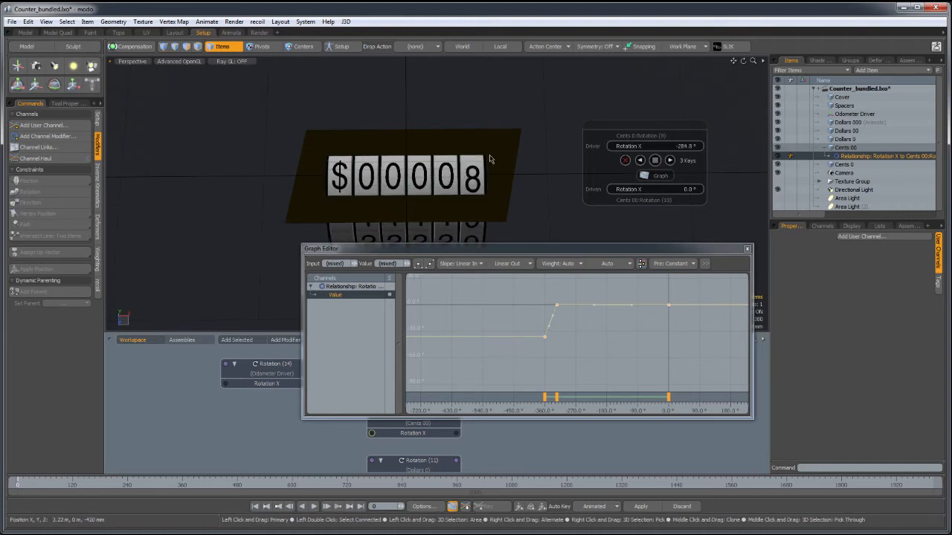
Bow the curve between the two upper keys with their tangent handles and scrub the driver to see the effect.
left_click_drag(577, 328, 571, 299, "alt")
left_click(608, 305)
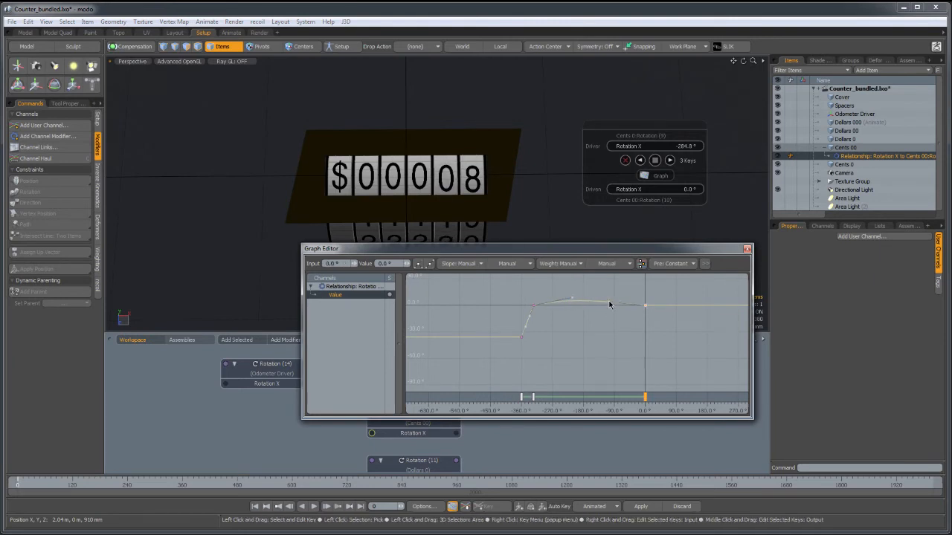
left_click_drag(632, 147, 495, 147)
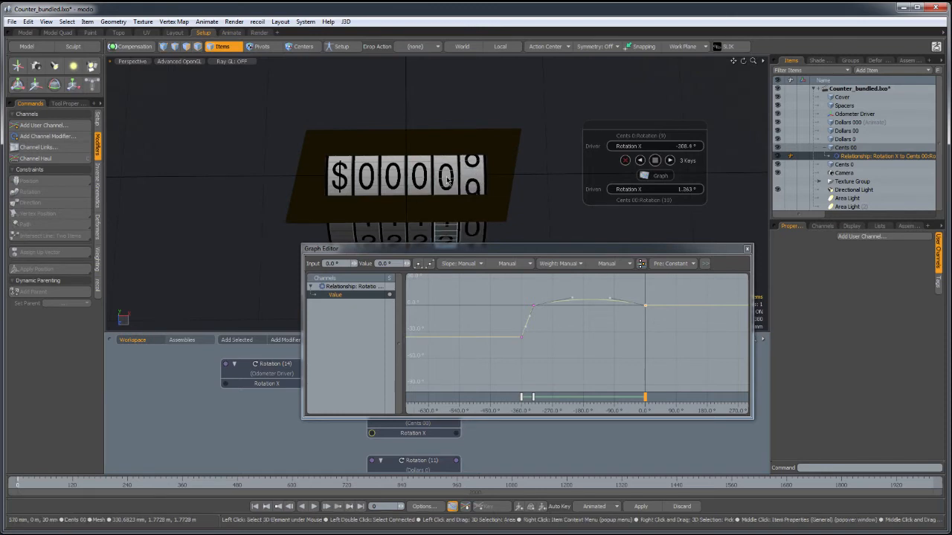
Set the slopes of the two upper keys back to Linear In and Linear Out.
left_click_drag(687, 322, 654, 330, "alt")
left_click_drag(641, 299, 485, 339)
left_click(458, 264)
left_click(465, 283)
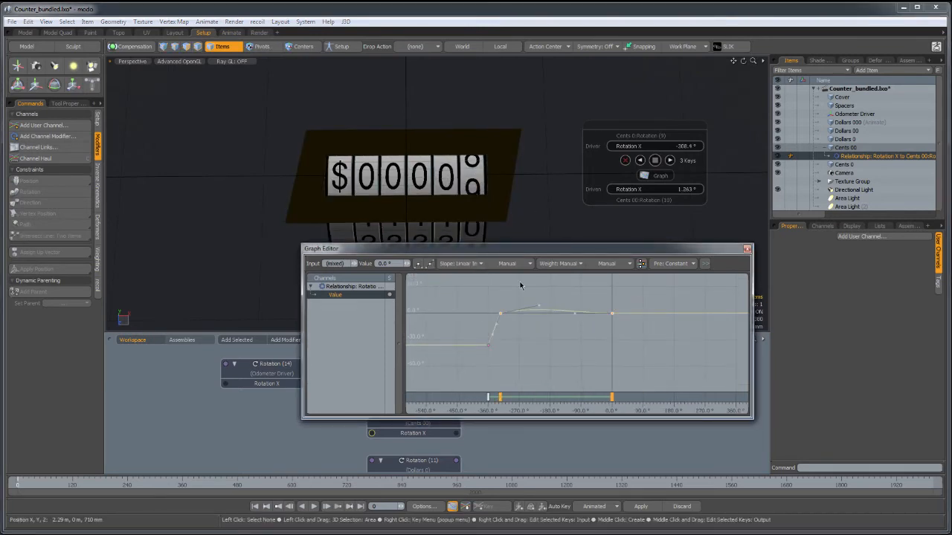
left_click(508, 263)
left_click(502, 288)
left_click_drag(602, 302, 633, 302, "alt")
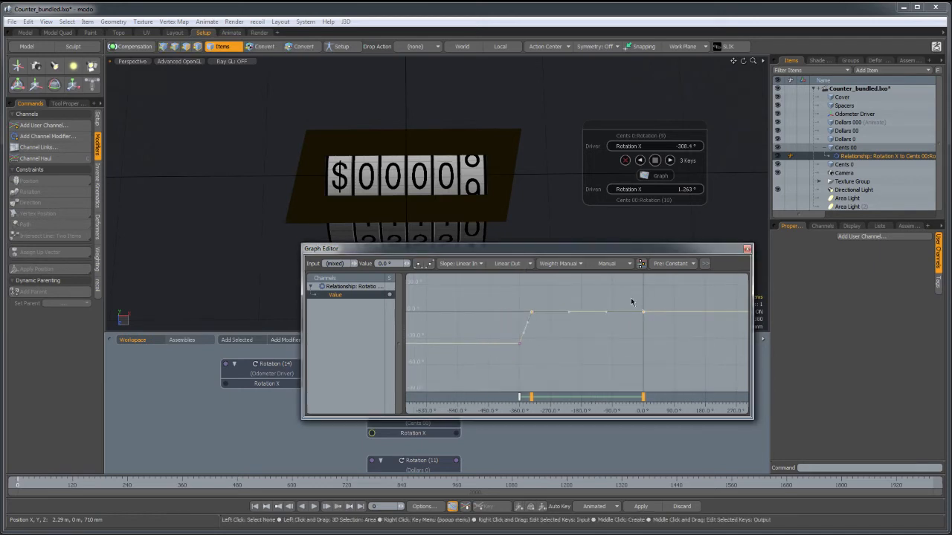
Inspect the inputs and values of the two keys at the ends of the steep ramp.
left_click(581, 326)
mouse_move(575, 328)
right_mouse_down("alt")
mouse_move(595, 313)
mouse_move(586, 315)
right_mouse_up("alt")
left_click_drag(586, 315, 617, 332, "alt")
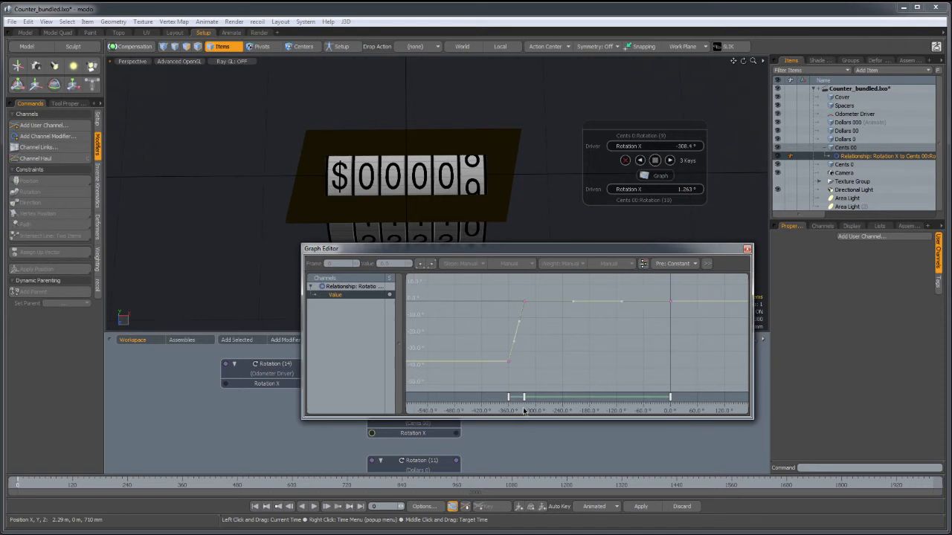
left_click(524, 303)
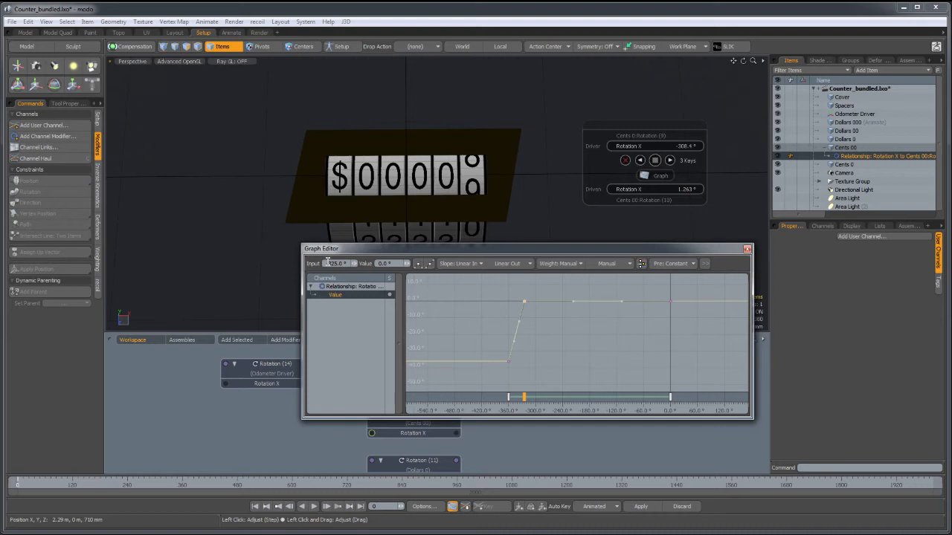
left_click_drag(521, 352, 500, 373)
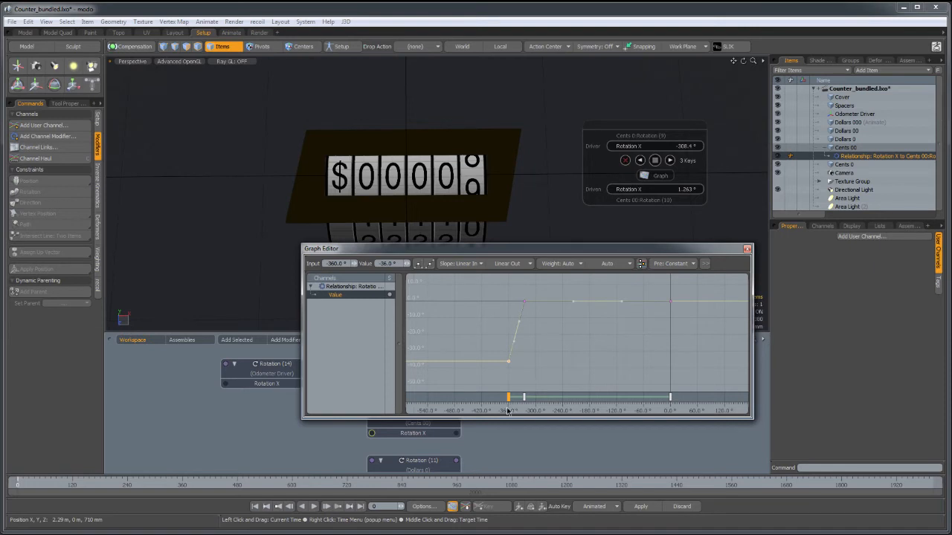
Examine the curve beyond its lowest key and scrub the driver past -360° to check the Cents 00 wheel.
right_click_drag(628, 323, 535, 381, "alt")
left_click_drag(612, 326, 652, 302, "alt")
right_click_drag(652, 301, 628, 320, "alt")
left_click_drag(627, 321, 610, 314, "alt")
left_click_drag(679, 146, 634, 152)
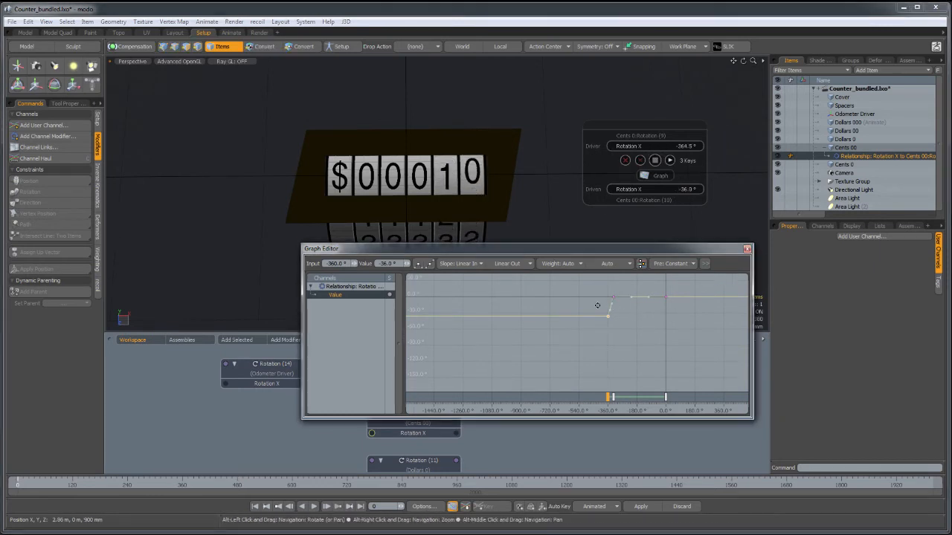
left_click_drag(627, 315, 601, 325, "alt")
left_click(602, 326)
left_click(613, 312)
left_click(560, 312)
left_click(571, 331)
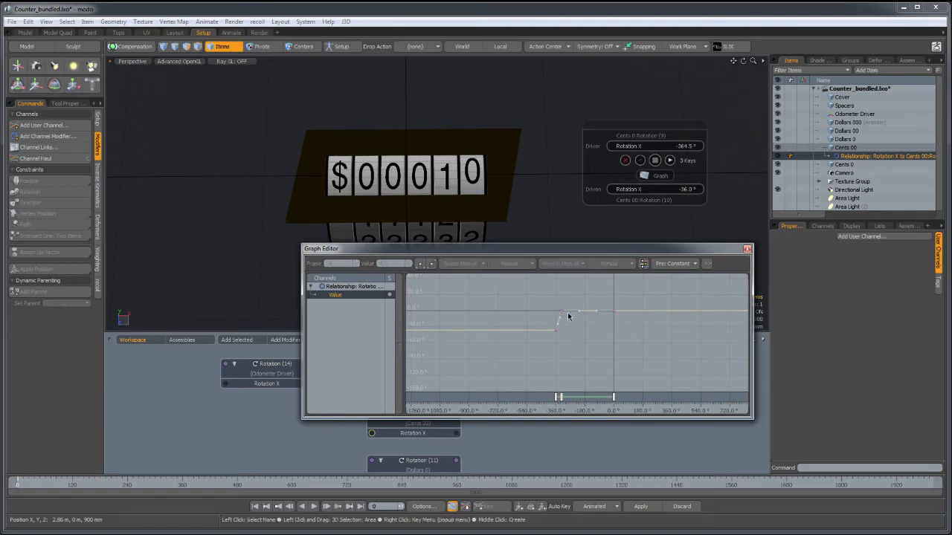
Set the relationship curve's pre behavior to Offset Repeat and check the repeated steps over several driver turns.
left_click(673, 264)
left_click_drag(669, 250, 672, 250)
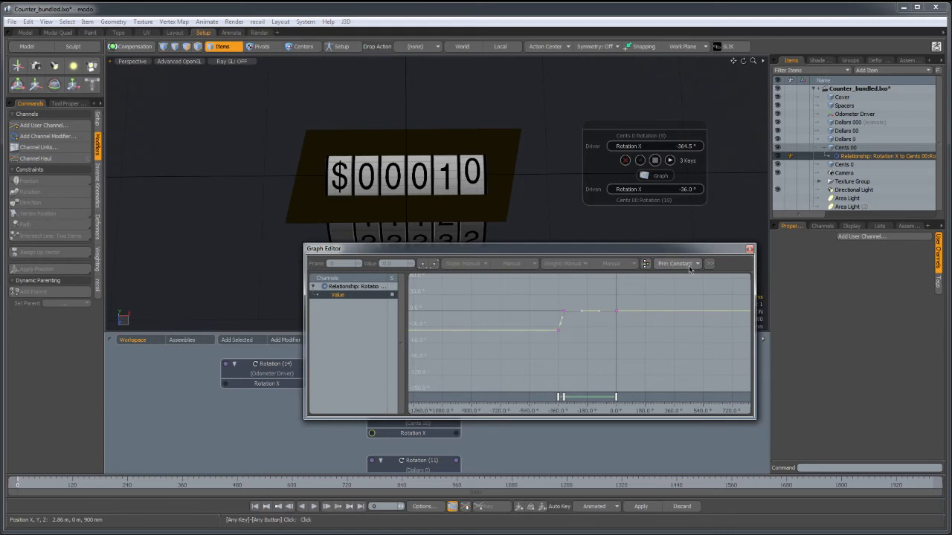
left_click(696, 265)
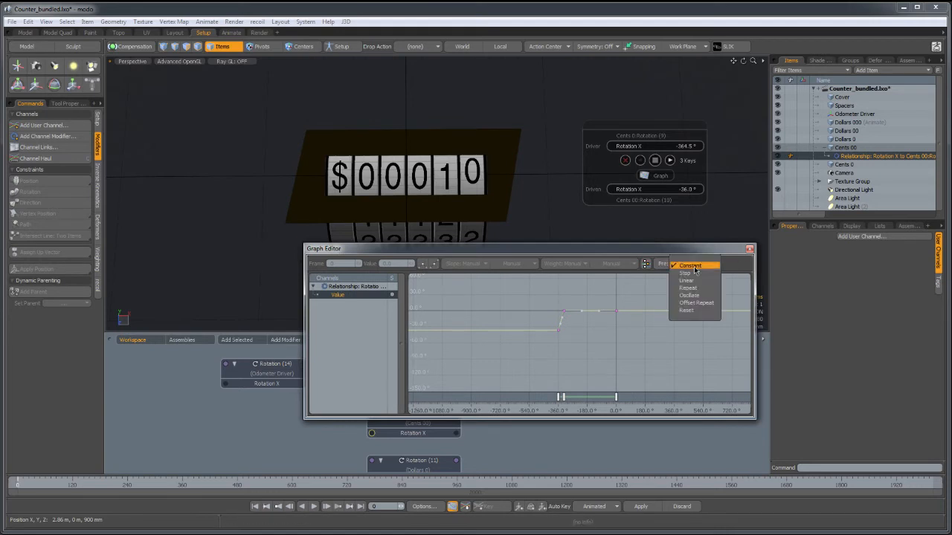
left_click(712, 306)
right_click_drag(651, 329, 591, 355, "alt")
left_click_drag(560, 343, 640, 305, "alt")
scroll(639, 306, "down", 1)
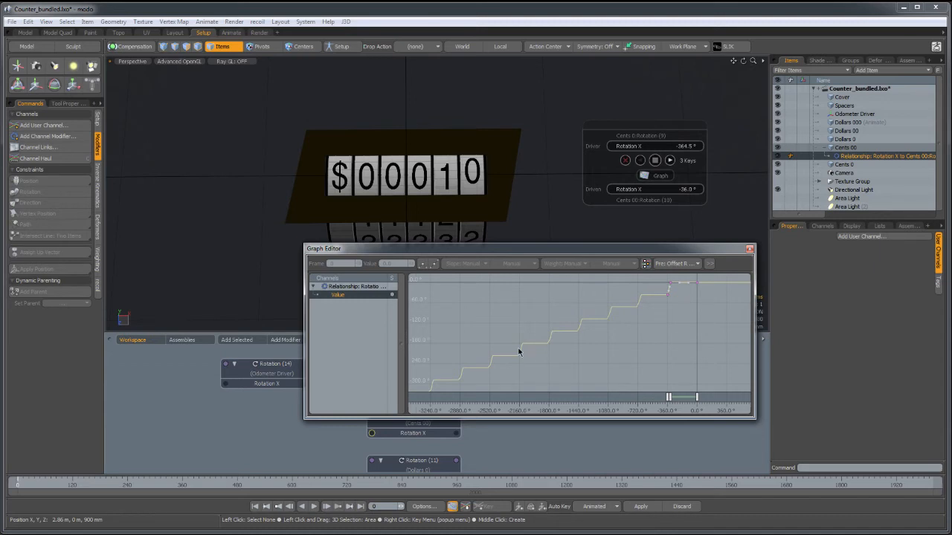
Reset the Cents 0 driver's Rotation X to 0 and close the relationship's graph.
left_click_drag(664, 147, 694, 152)
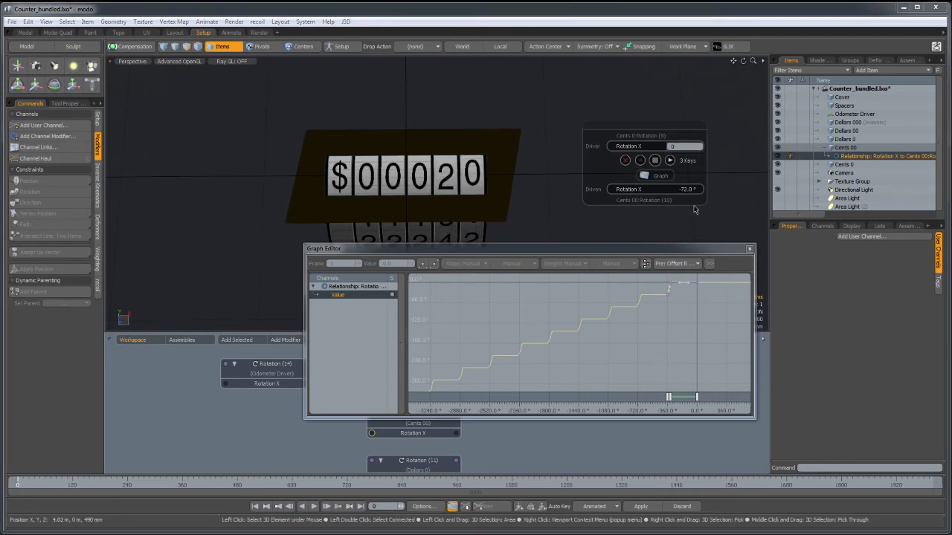
key("Return")
left_click_drag(687, 252, 679, 270)
left_click(750, 256)
Open Channel Links and load the Cents 00 rotation transform as the driver.
left_click_drag(519, 402, 545, 366, "alt+shift")
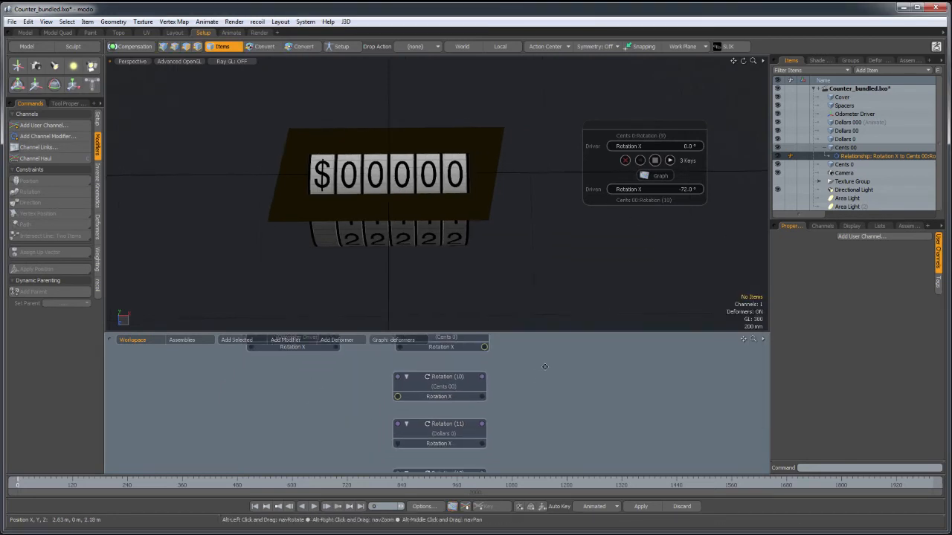
scroll(544, 366, "down", 3)
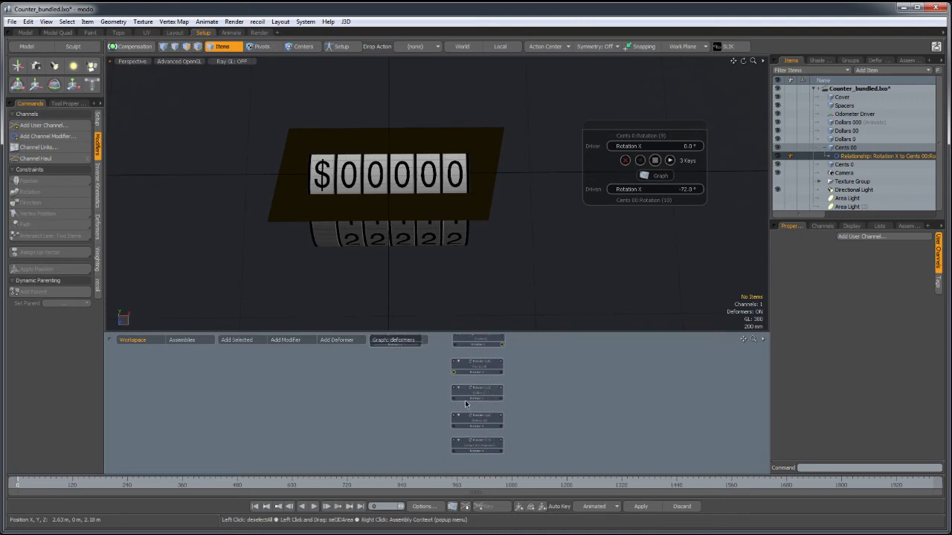
right_click_drag(484, 390, 541, 389, "alt")
middle_click_drag(540, 389, 527, 417, "alt")
left_click(526, 417)
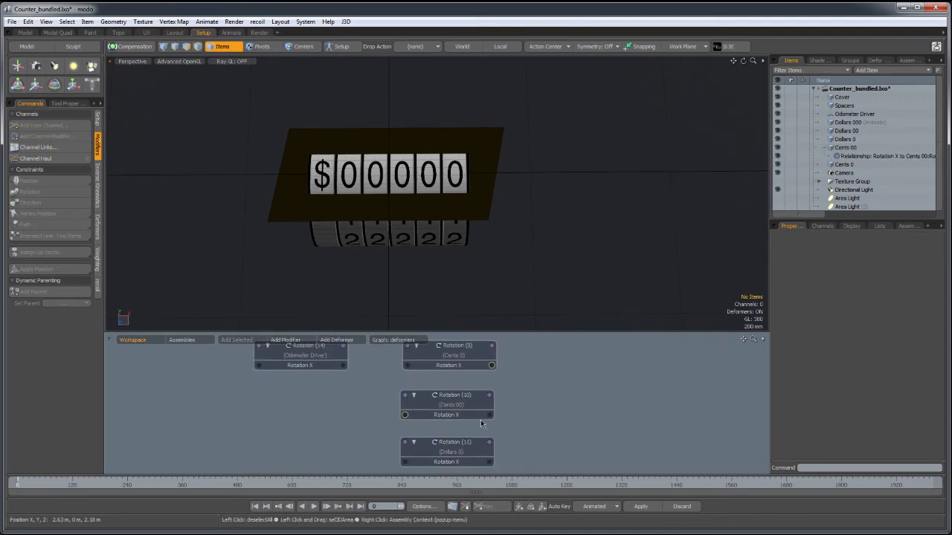
left_click(455, 406)
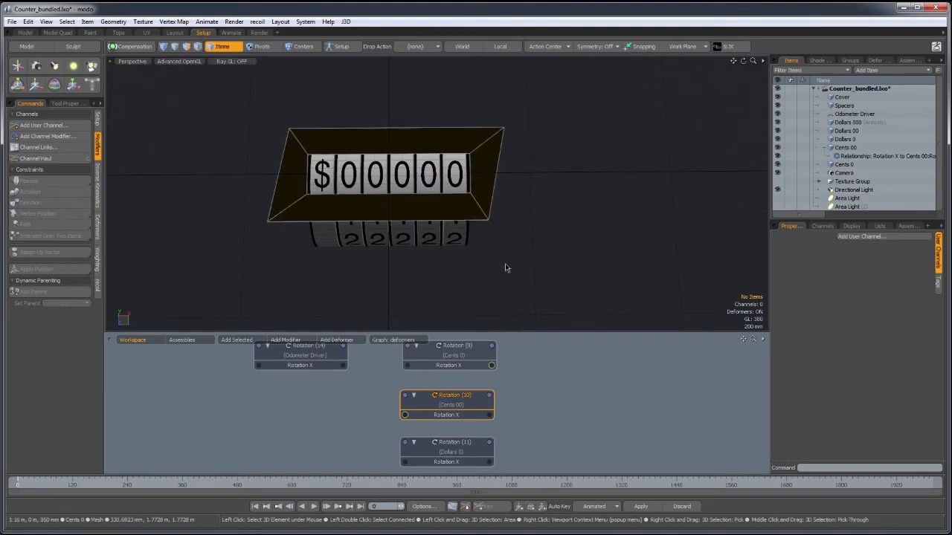
left_click(39, 147)
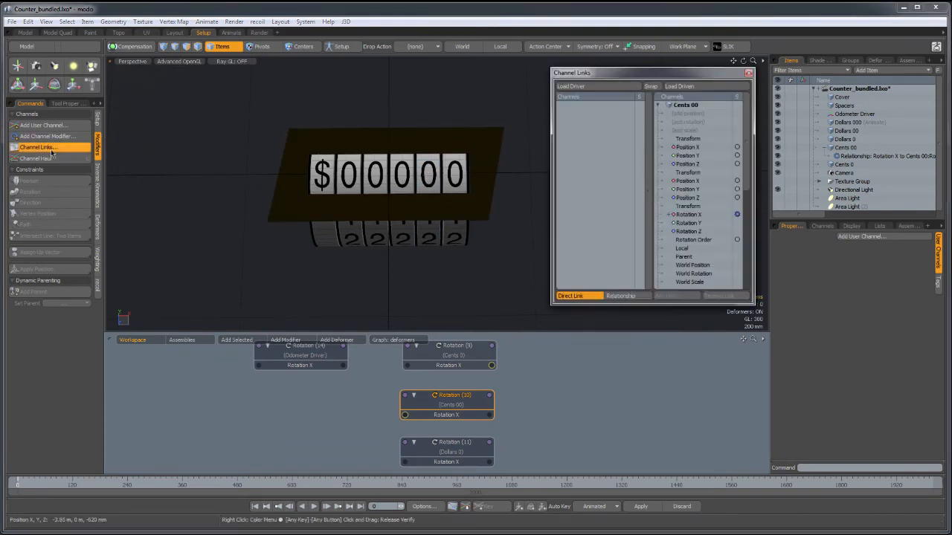
left_click(602, 86)
Load the Dollars 0 rotation transform as the driven item in Channel Links.
left_click_drag(532, 444, 525, 405, "alt")
left_click(524, 404)
left_click(457, 409)
left_click(684, 87)
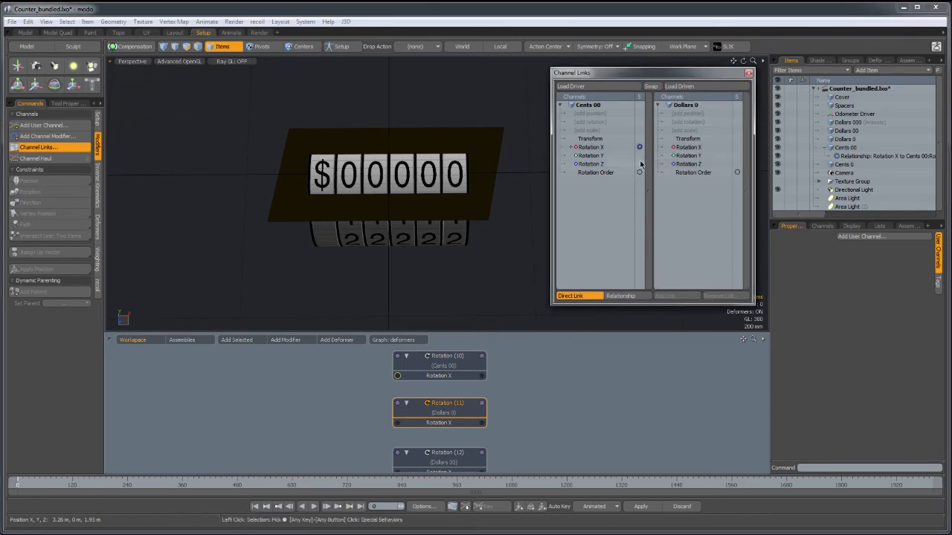
Add a Relationship link from Cents 00 Rotation X to Dollars 0 Rotation X and close Channel Links.
left_click(602, 148)
left_click(692, 147)
left_click(642, 294)
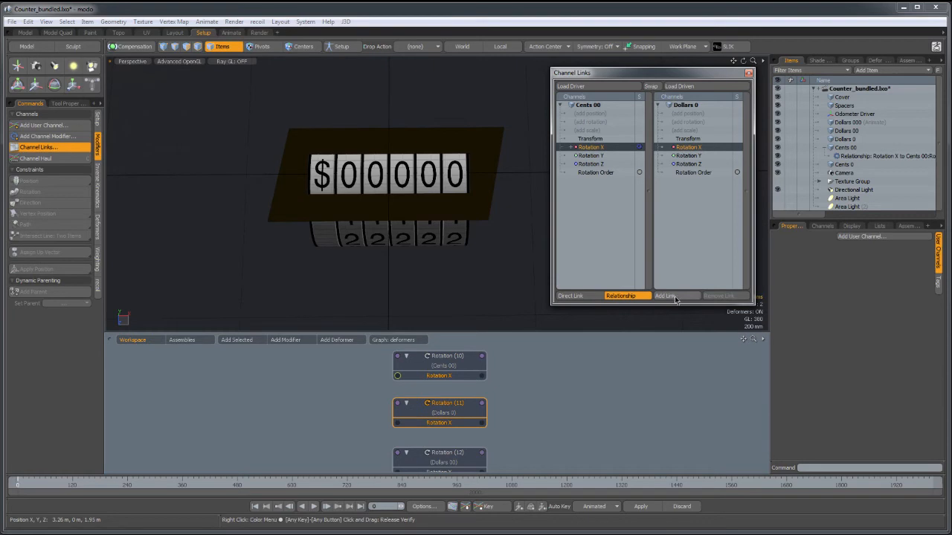
left_click(673, 296)
left_click(748, 73)
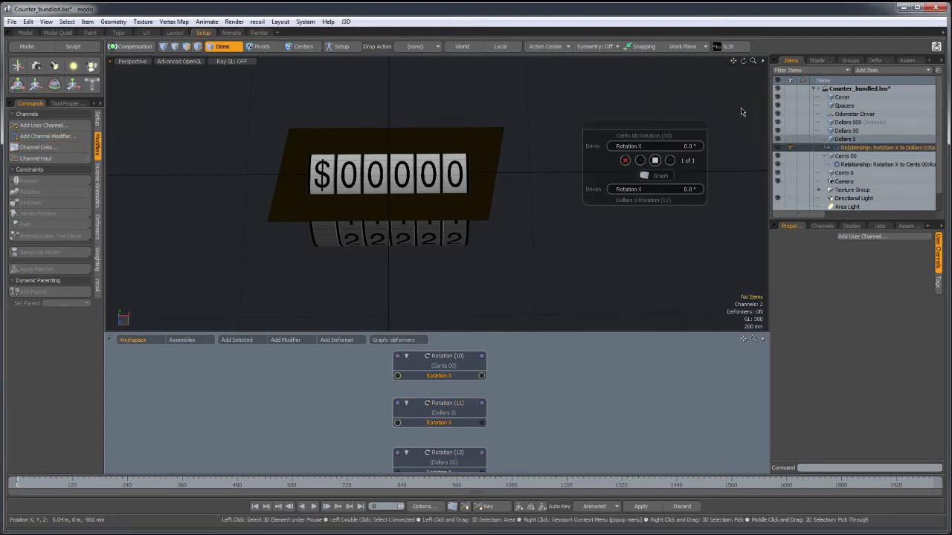
Try to change the Cents 00 driver's Rotation X by hand and set it back to 0.
left_click_drag(644, 126, 637, 125)
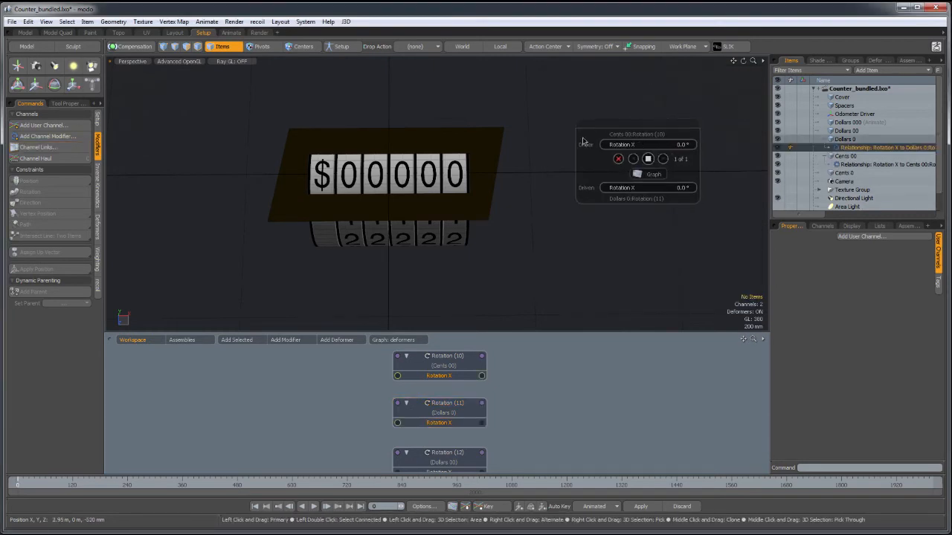
left_click_drag(533, 359, 531, 374, "alt")
left_click_drag(640, 126, 638, 117)
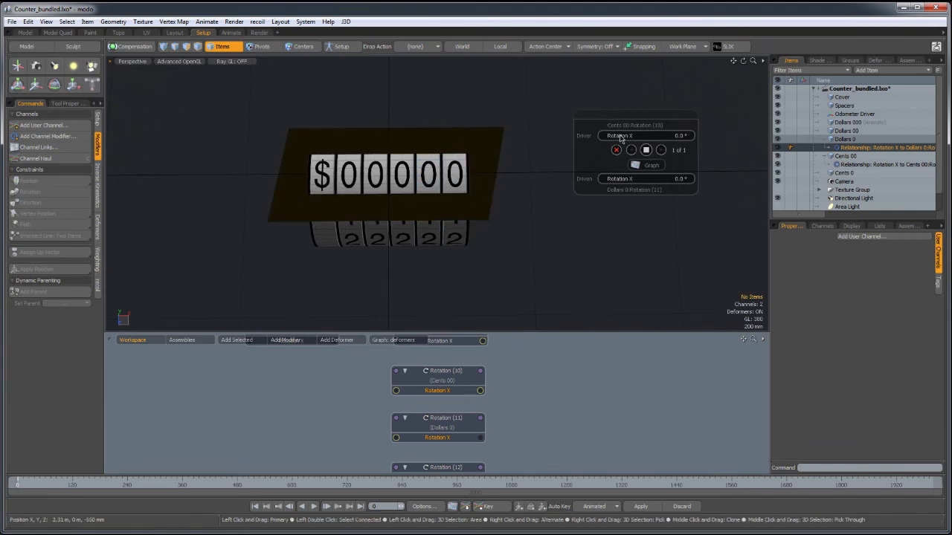
left_click_drag(640, 136, 516, 166)
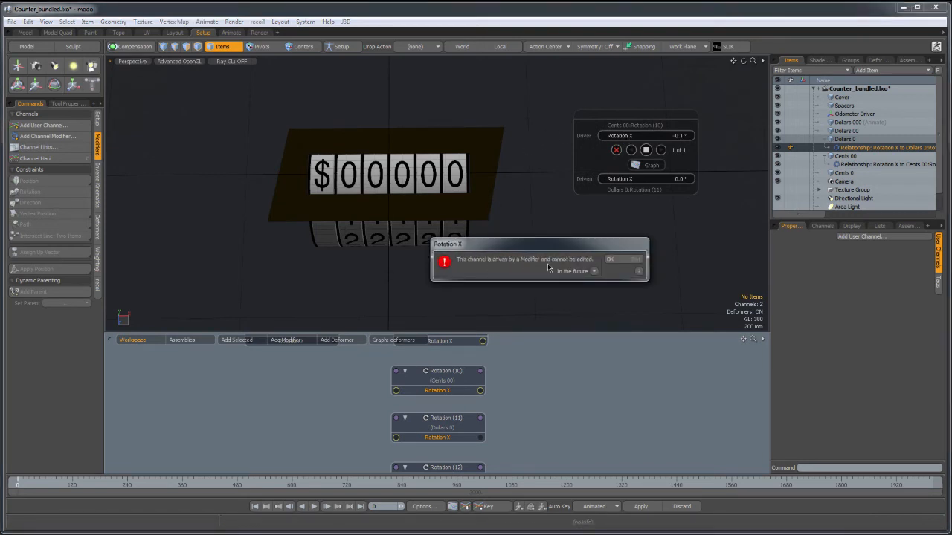
left_click_drag(588, 247, 646, 252)
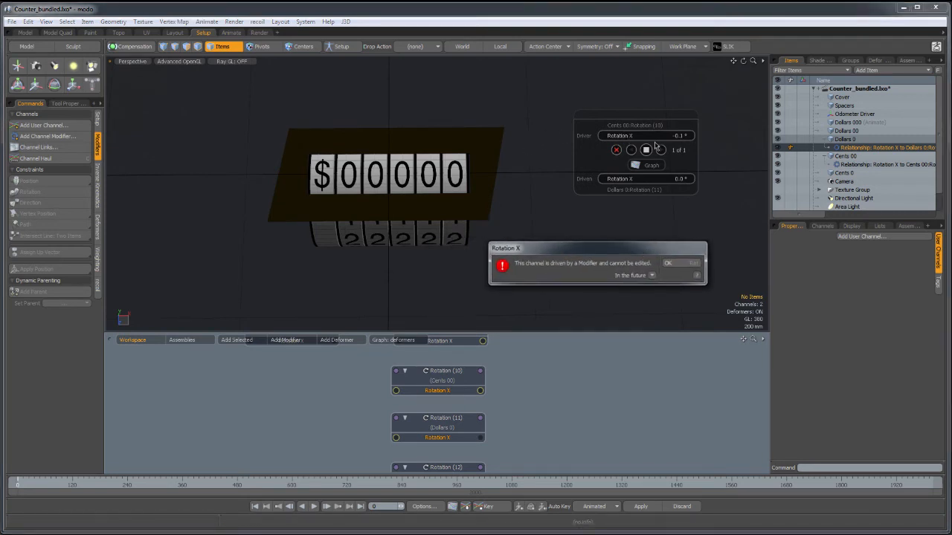
left_click(683, 265)
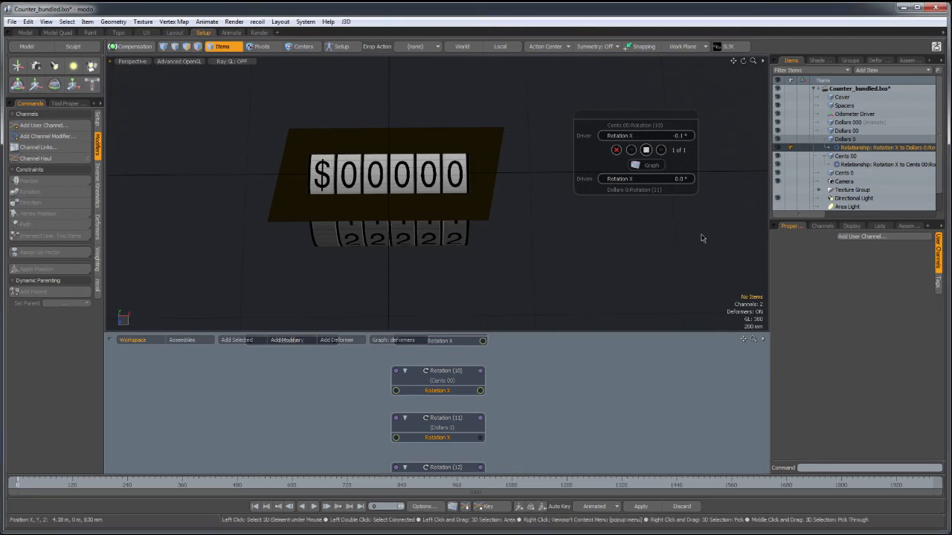
left_click(681, 138)
type("0")
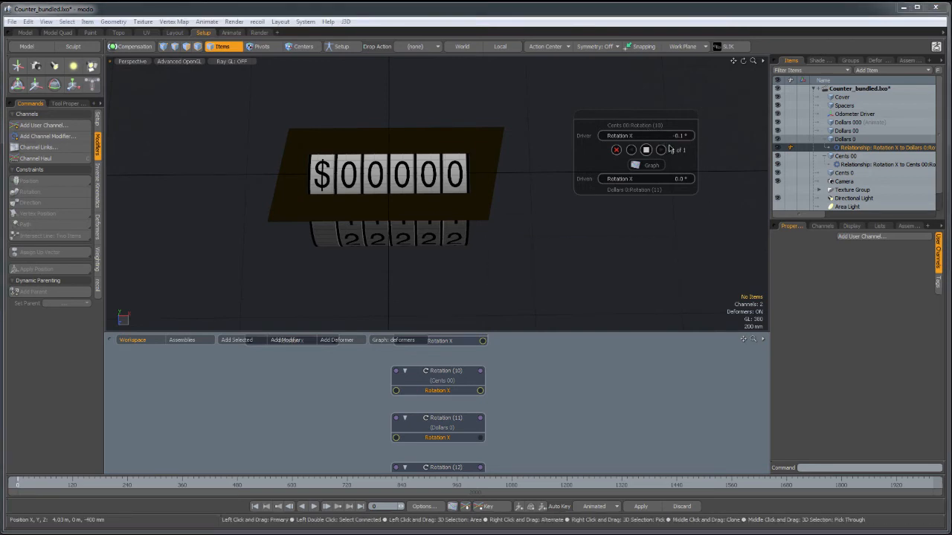
key("Return")
left_click(684, 262)
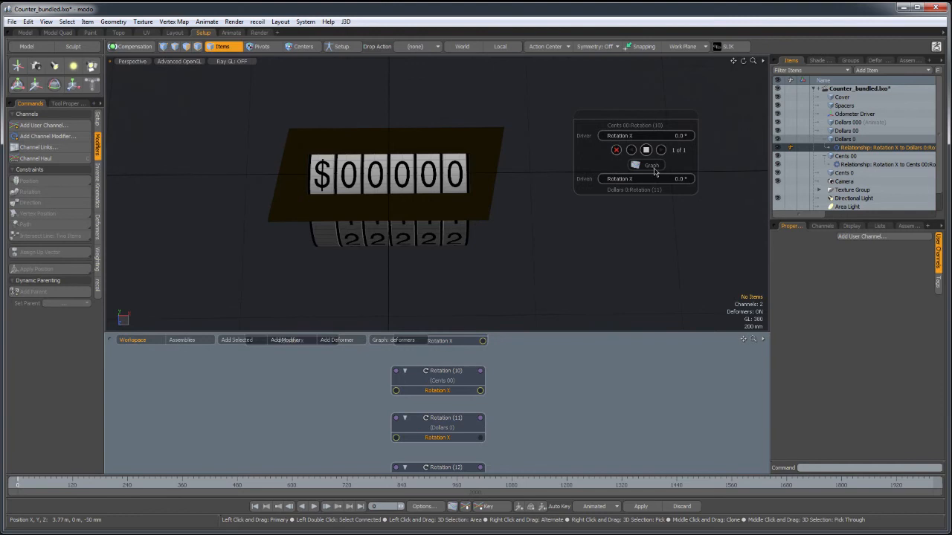
Open the Cents 00 to Dollars 0 relationship curve in the Graph Editor, with the range around 0° in view.
left_click(652, 166)
right_click_drag(570, 343, 476, 379, "alt")
left_click_drag(527, 331, 576, 301, "alt")
left_click_drag(585, 334, 596, 331, "alt")
left_click_drag(611, 312, 537, 368)
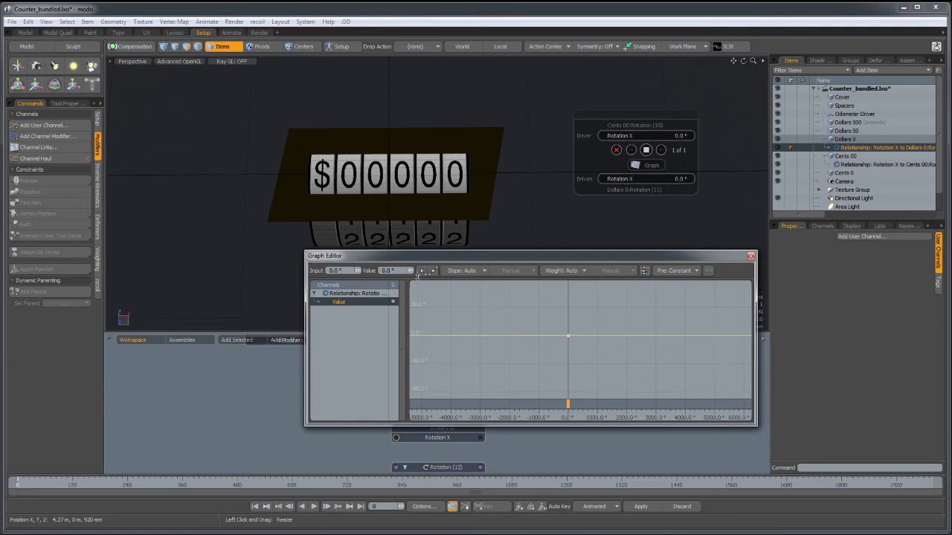
left_click(574, 342)
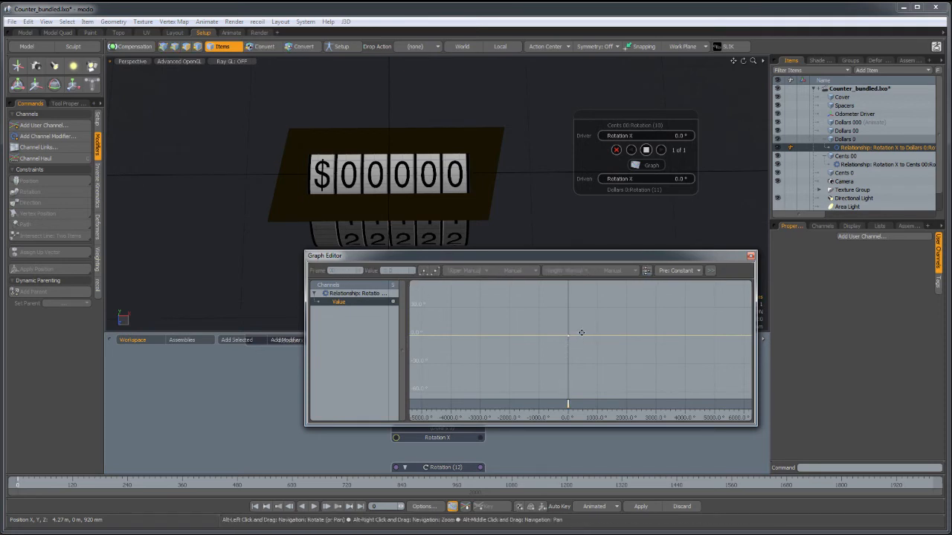
right_click_drag(575, 340, 610, 358, "alt")
left_click_drag(553, 345, 623, 338, "alt")
right_click_drag(621, 337, 573, 341, "alt")
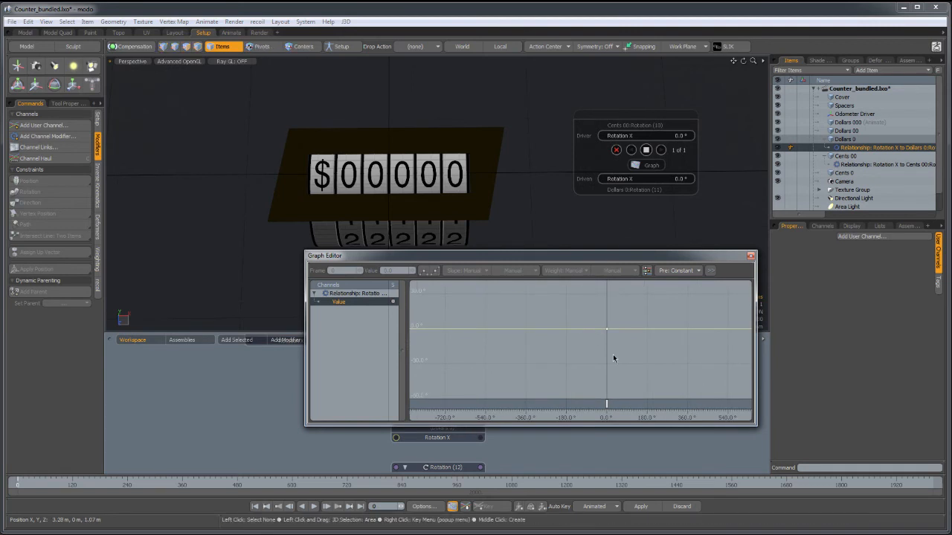
Add two keys at negative inputs on the Dollars 0 relationship curve and set the nearer key's input to -325°.
middle_click(585, 330)
middle_click(557, 329)
right_click_drag(592, 330, 623, 333, "alt")
left_click_drag(607, 325, 563, 333, "alt")
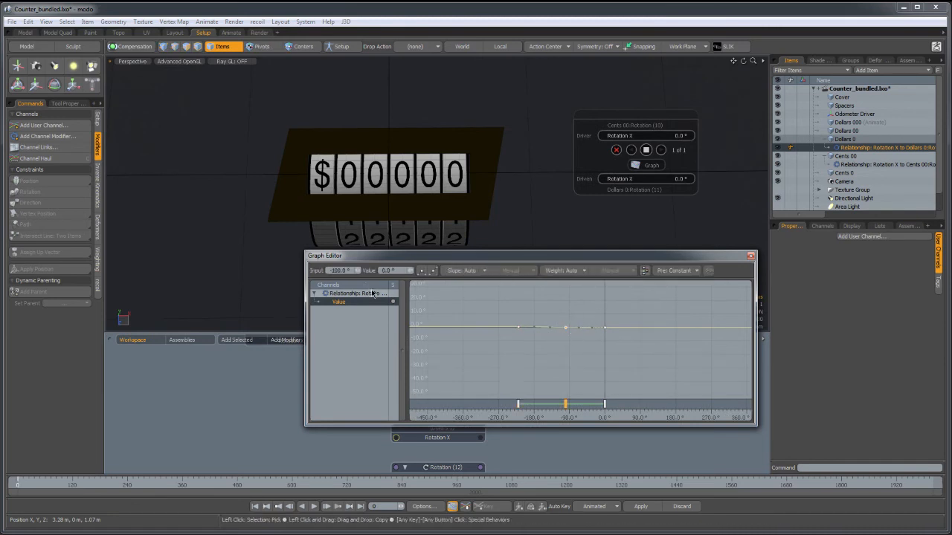
left_click_drag(352, 270, 249, 237)
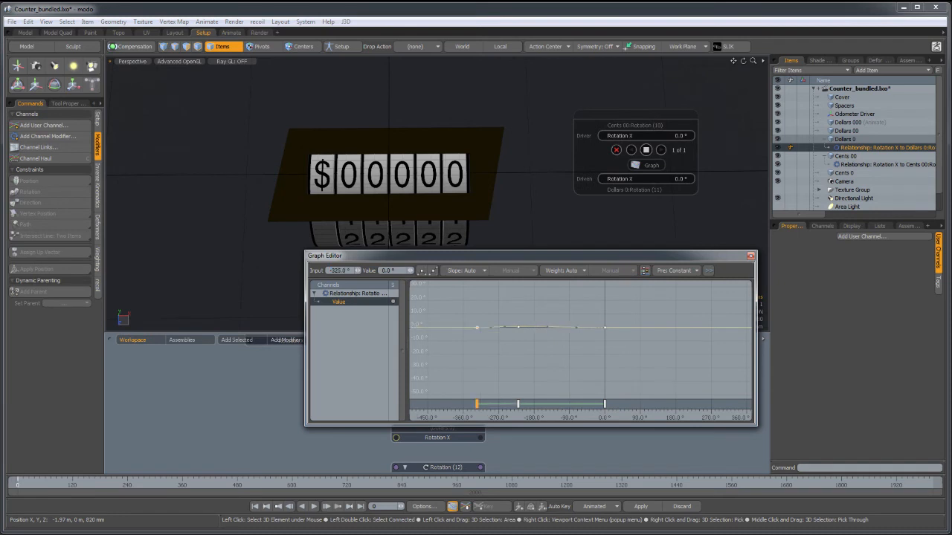
left_click_drag(399, 272, 249, 236)
left_click(518, 327)
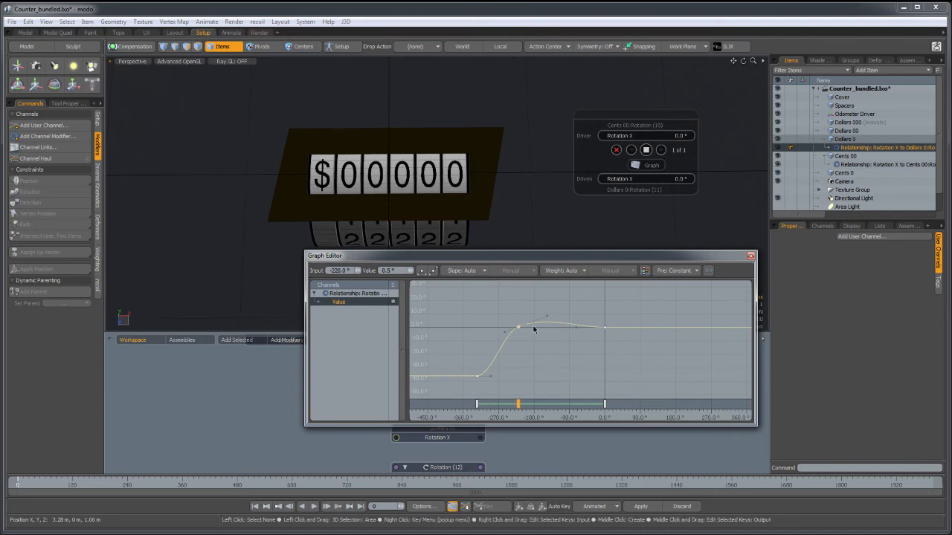
left_click_drag(460, 383, 459, 384)
Set the farther key's input to -360° and its value to -36°.
left_click(518, 327)
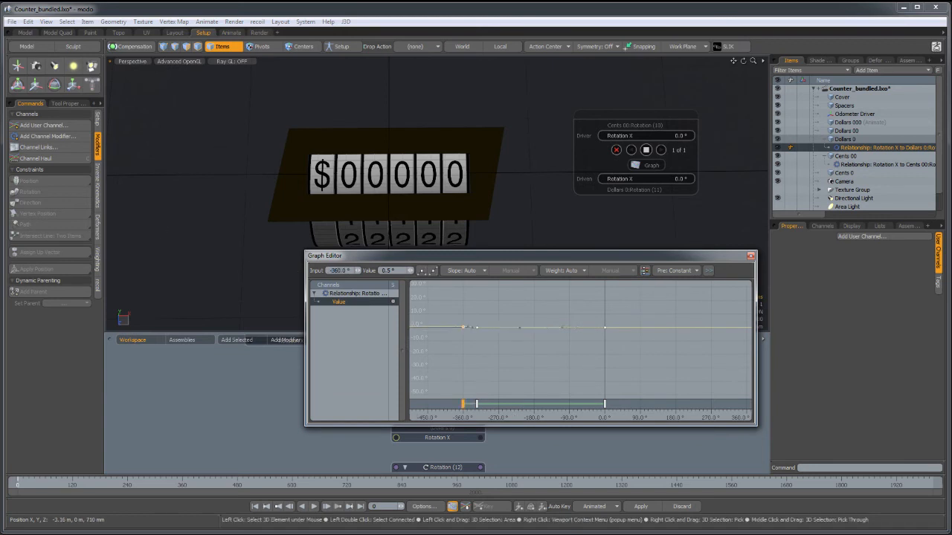
left_click_drag(407, 270, 334, 260)
type("-36")
key("Return")
Set the slopes of all three keys on the Dollars 0 relationship curve to Linear In and Linear Out.
left_click_drag(556, 328, 611, 321, "alt")
left_click_drag(688, 303, 466, 399)
left_click(459, 272)
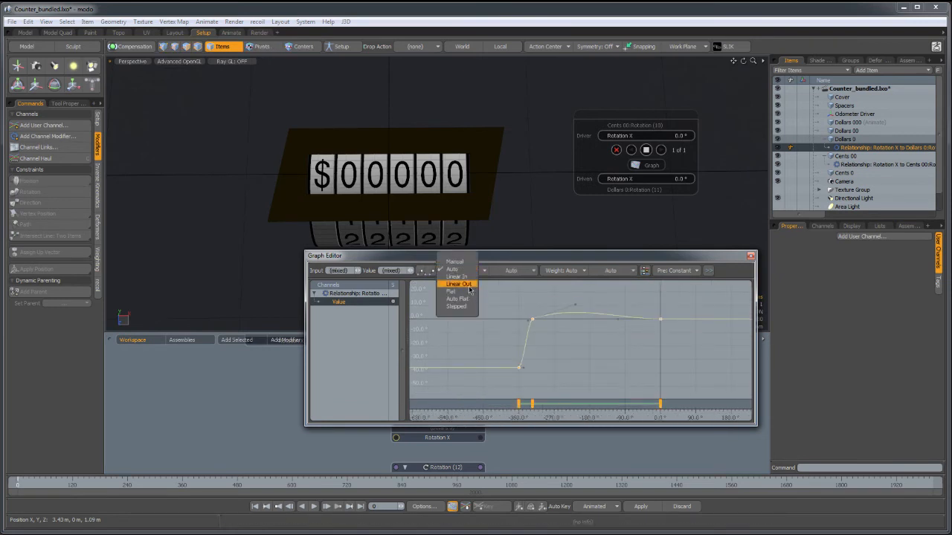
left_click(467, 284)
left_click(503, 271)
left_click(500, 281)
left_click(469, 271)
left_click(470, 278)
left_click(490, 272)
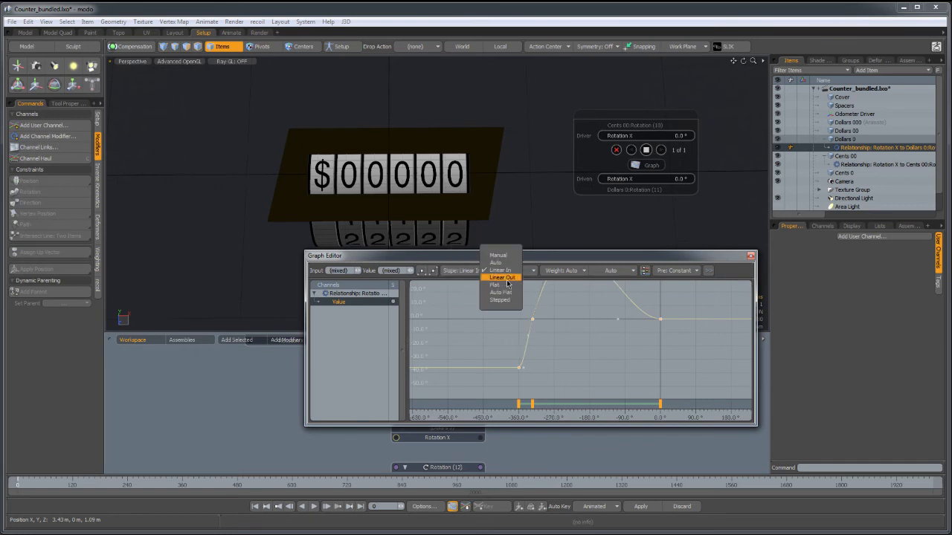
left_click(507, 279)
Set the Dollars 0 relationship curve's pre behavior to Offset Repeat and close the Graph Editor.
left_click(675, 271)
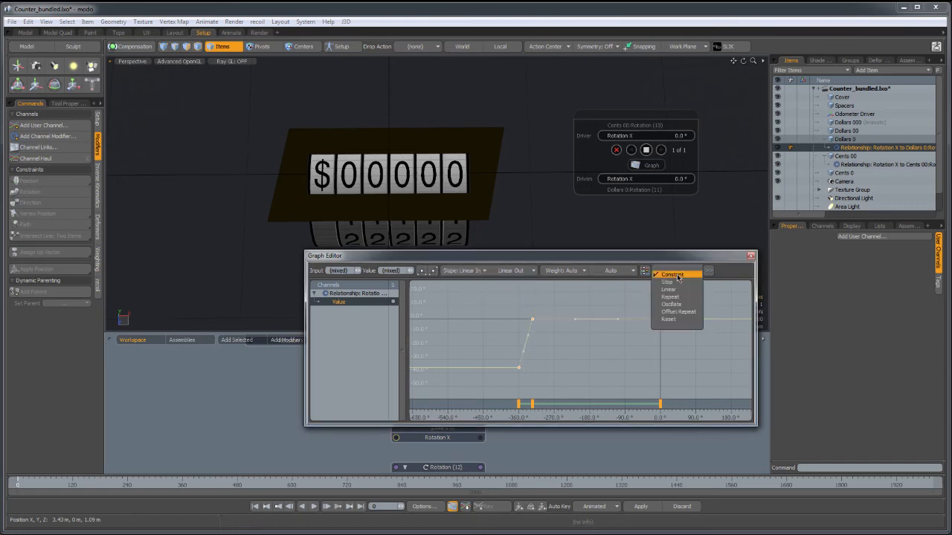
left_click(689, 312)
left_click_drag(628, 342, 583, 360, "alt")
left_click(750, 256)
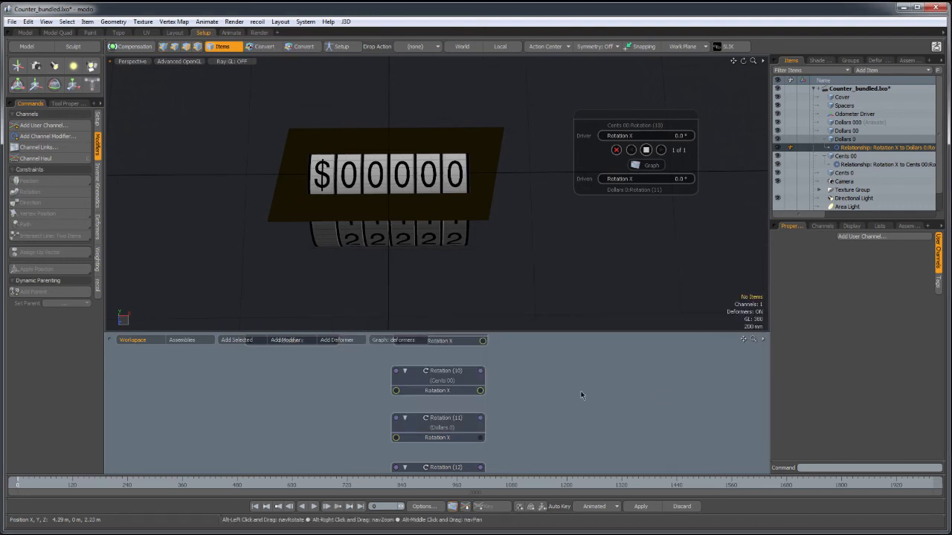
Load the Dollars 0 rotation as driver and the Dollars 00 rotation as driven in Channel Links.
left_click(39, 147)
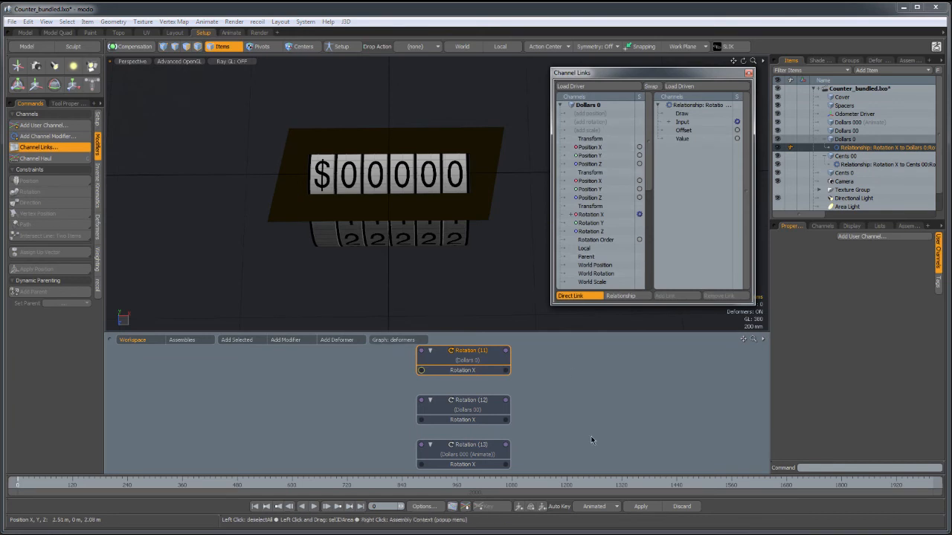
left_click(606, 87)
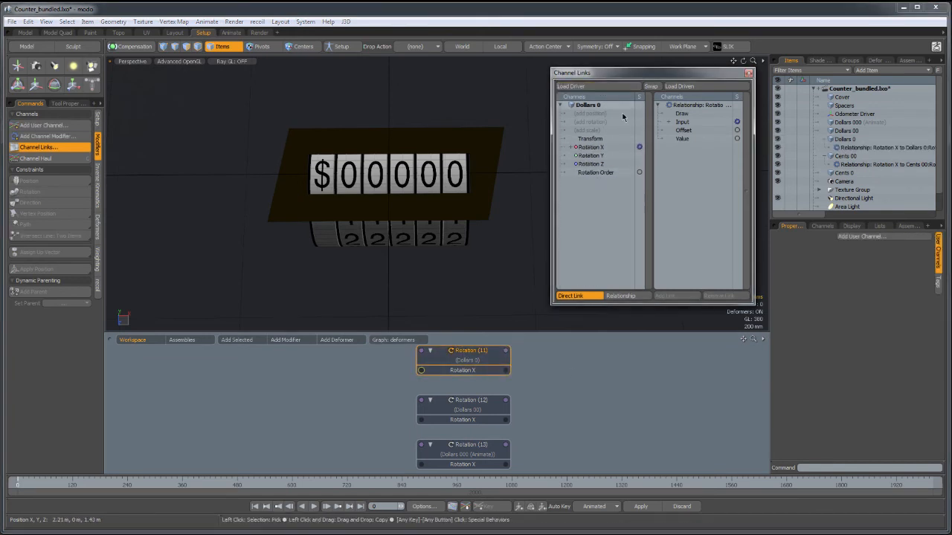
left_click(476, 408)
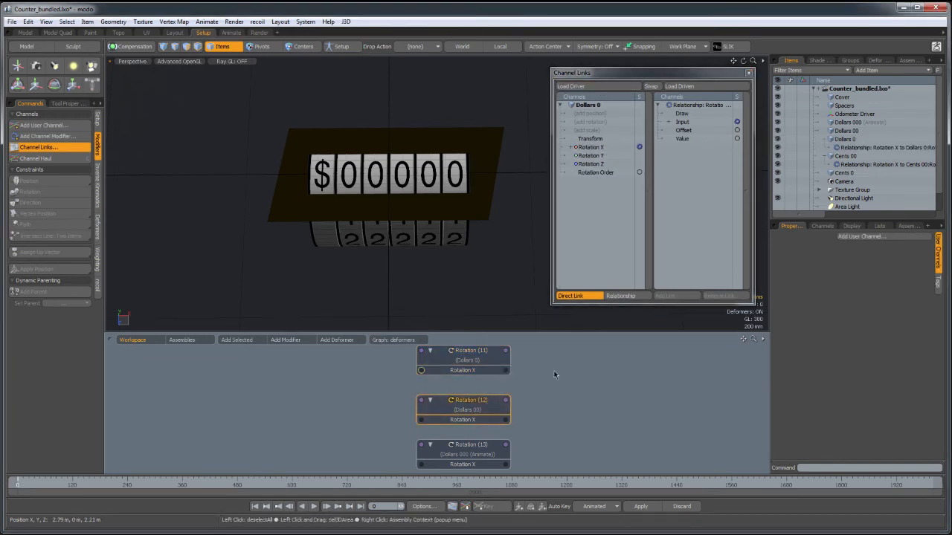
left_click(690, 87)
Add a Relationship link from Dollars 0 Rotation X to Dollars 00 Rotation X and close Channel Links.
left_click(617, 147)
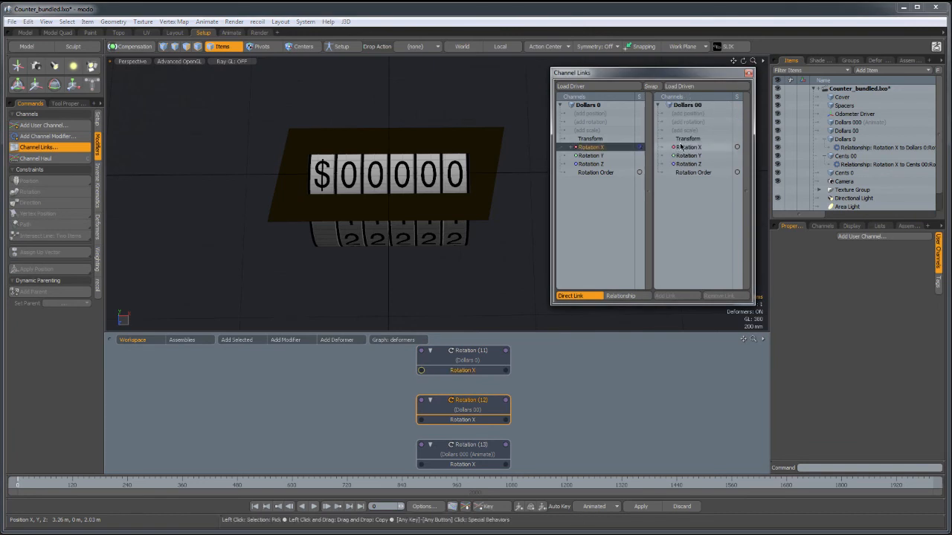
left_click(687, 147)
left_click(620, 296)
left_click(665, 296)
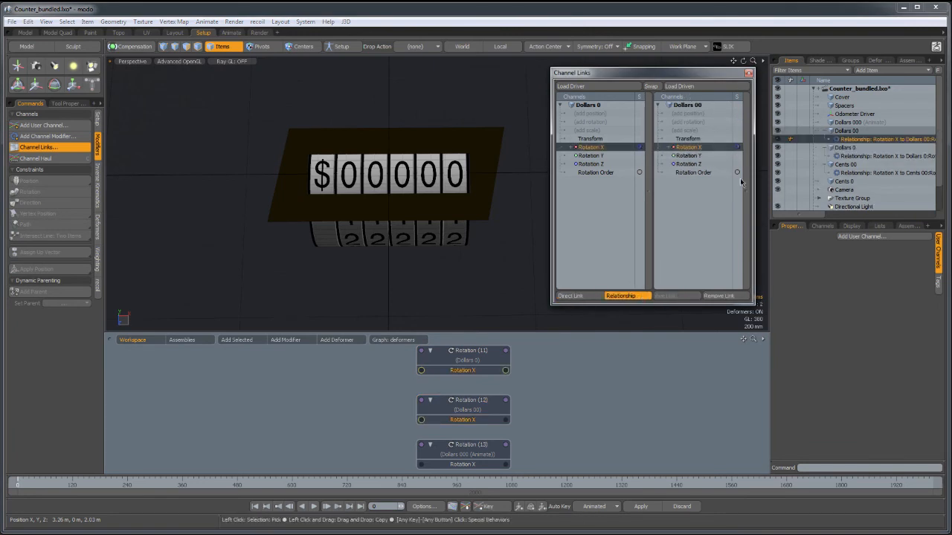
left_click(747, 73)
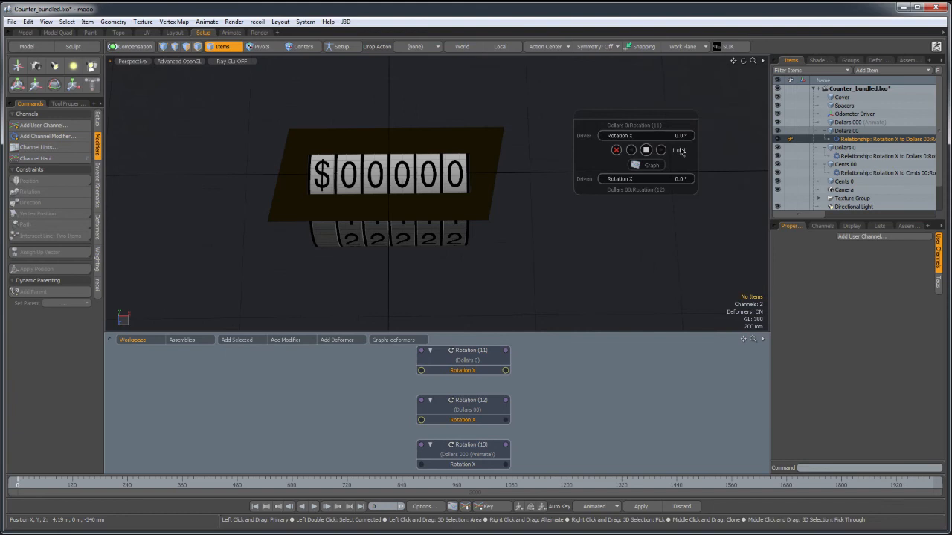
Add two keys at negative inputs on the Dollars 0 to Dollars 00 relationship curve and set the nearer key's input to -325°.
left_click(649, 165)
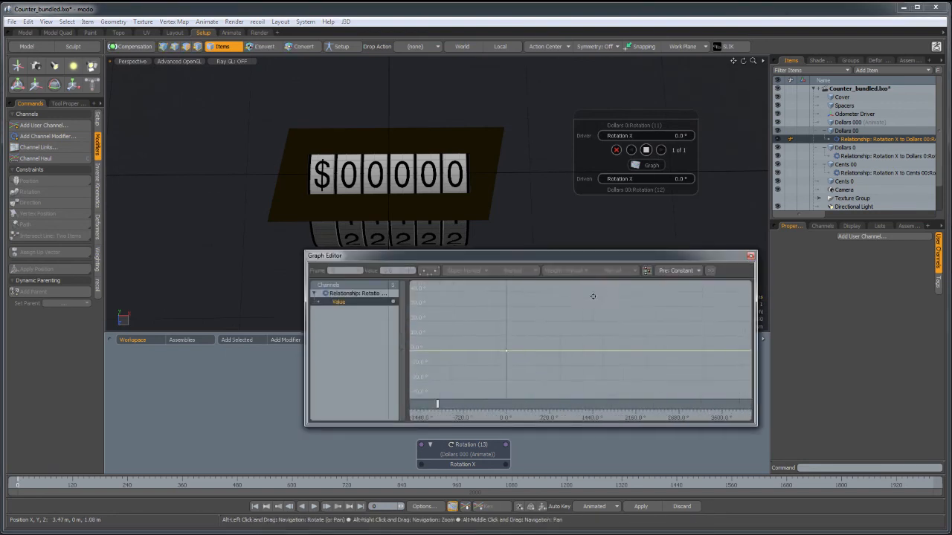
middle_click(550, 345)
middle_click(529, 346)
left_click(548, 347)
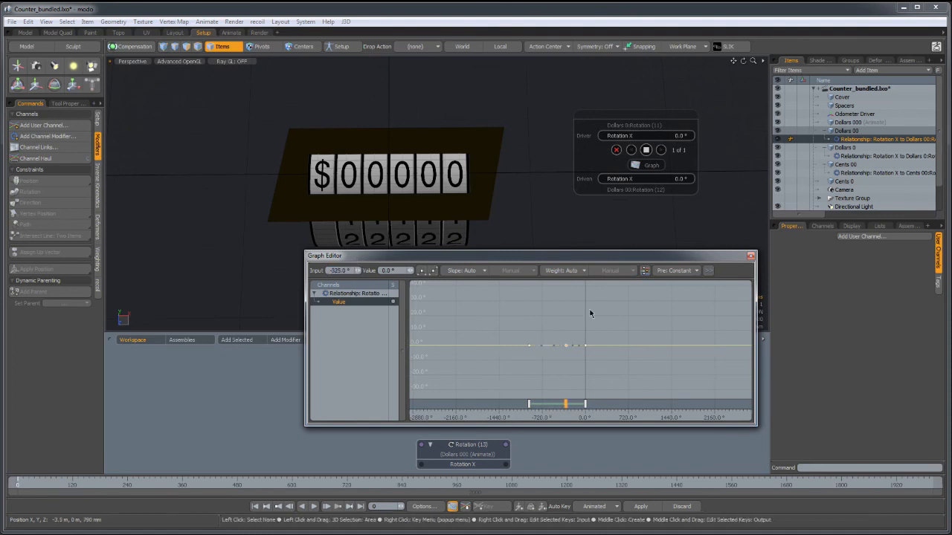
Set the outer key on the Dollars 0 to Dollars 00 relationship curve to input -360° and value about -36°, keeping that relationship selected.
left_click(528, 346)
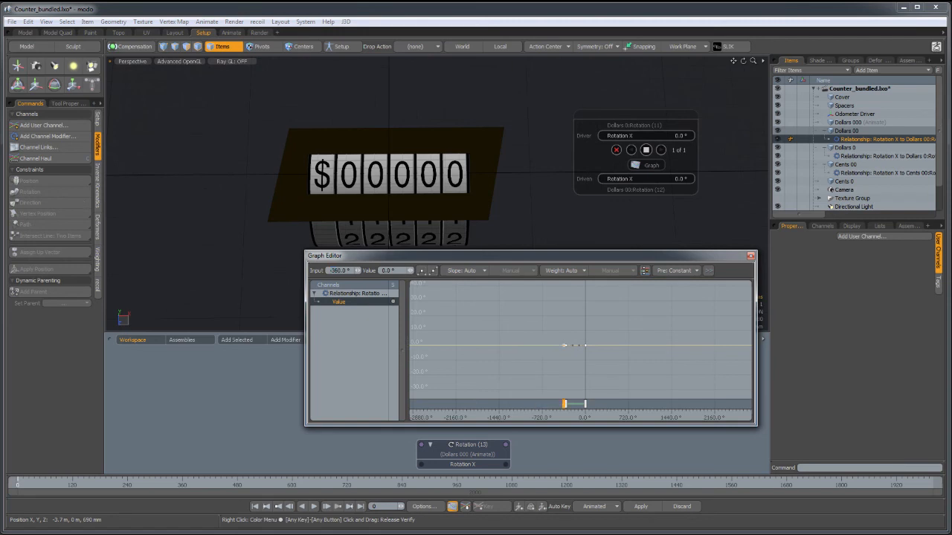
left_click_drag(397, 271, 377, 271)
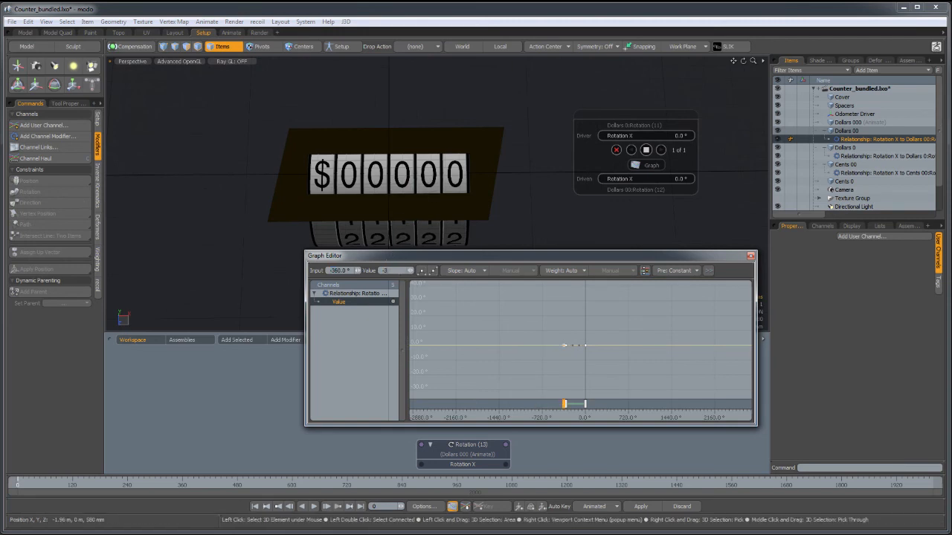
key("y")
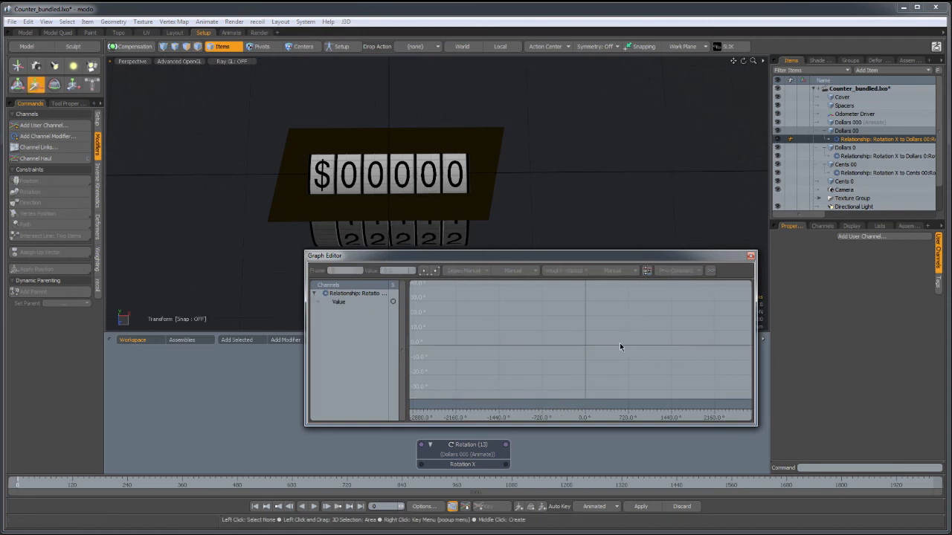
left_click_drag(565, 187, 592, 165, "alt+shift")
key("q")
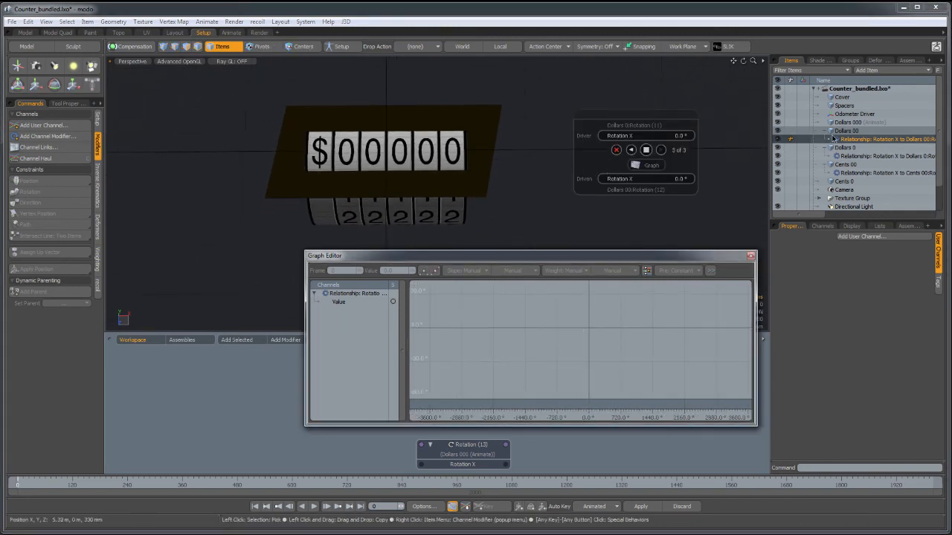
left_click(848, 131)
left_click(855, 139)
key("a")
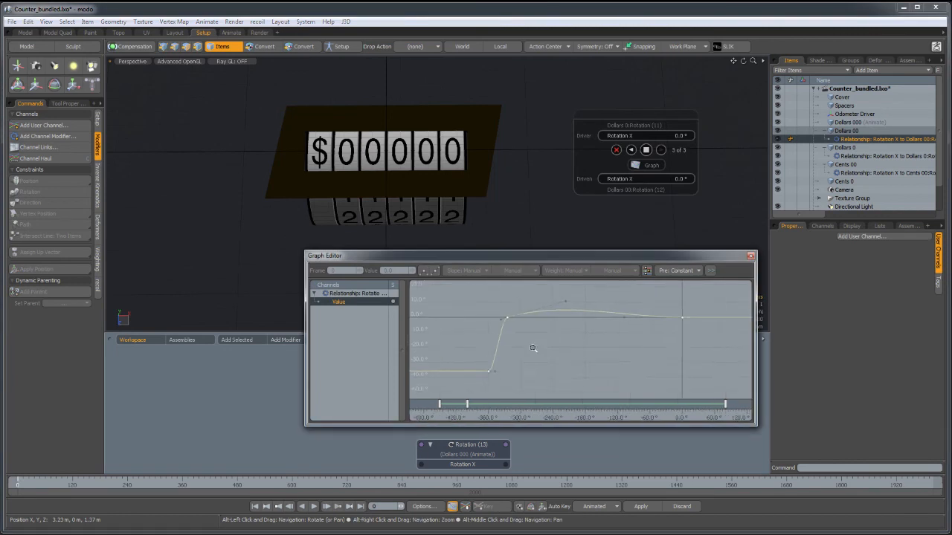
Set the slopes of all three keys on the Dollars 00 relationship curve to Linear In and Linear Out.
left_click_drag(722, 296, 493, 377)
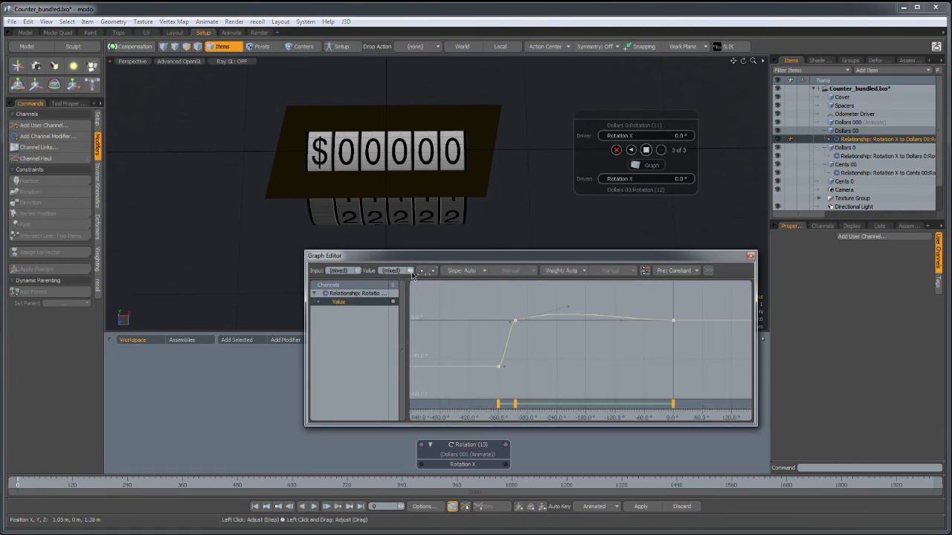
left_click(424, 272)
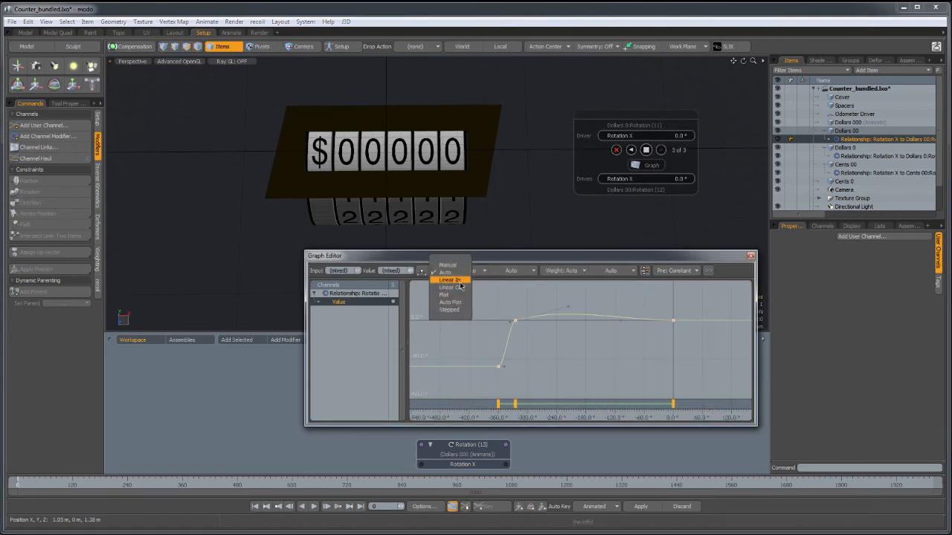
left_click(461, 287)
left_click(424, 272)
left_click(448, 279)
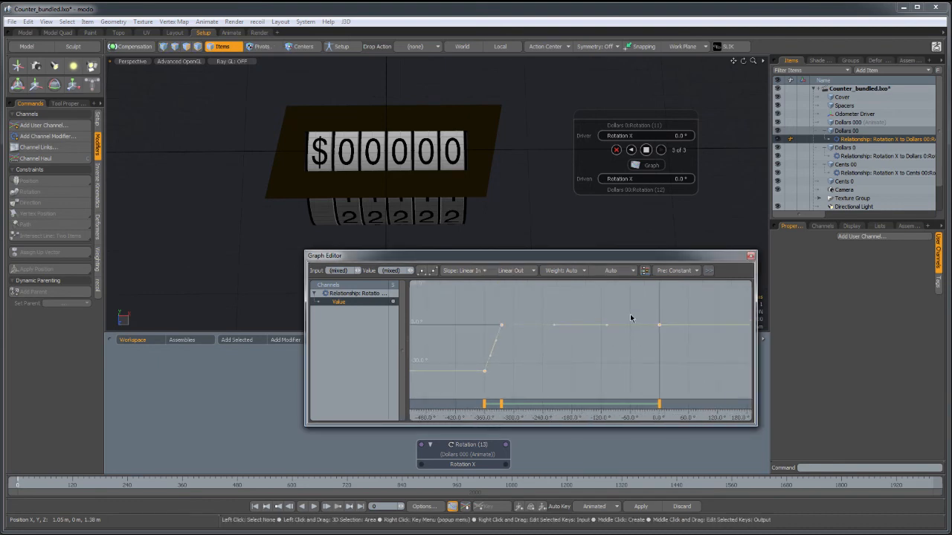
Set the Dollars 00 relationship curve's pre behavior to Offset Repeat and close the Graph Editor.
left_click(675, 270)
left_click(673, 313)
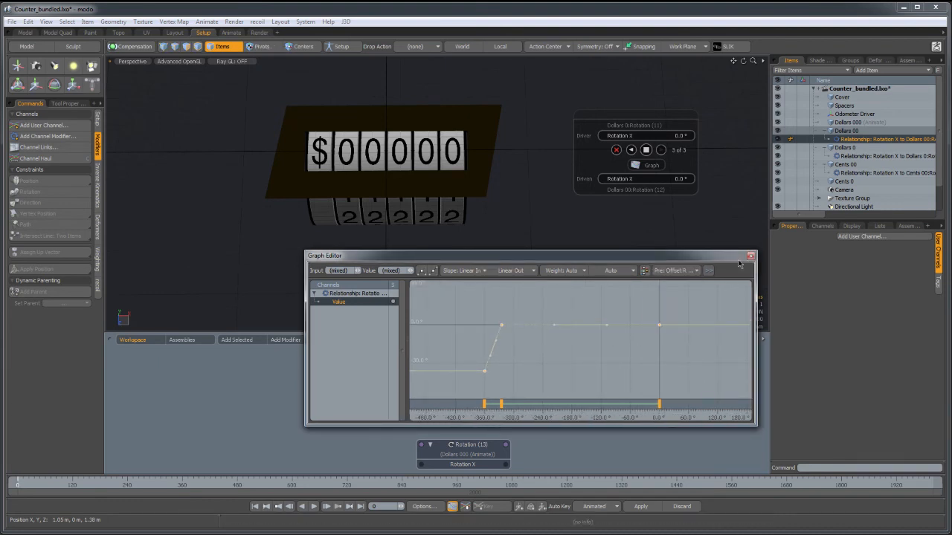
left_click(751, 256)
Load the Dollars 00 rotation as driver and the Dollars 000 rotation as driven in Channel Links.
left_click_drag(530, 448, 548, 416, "alt")
left_click(506, 379)
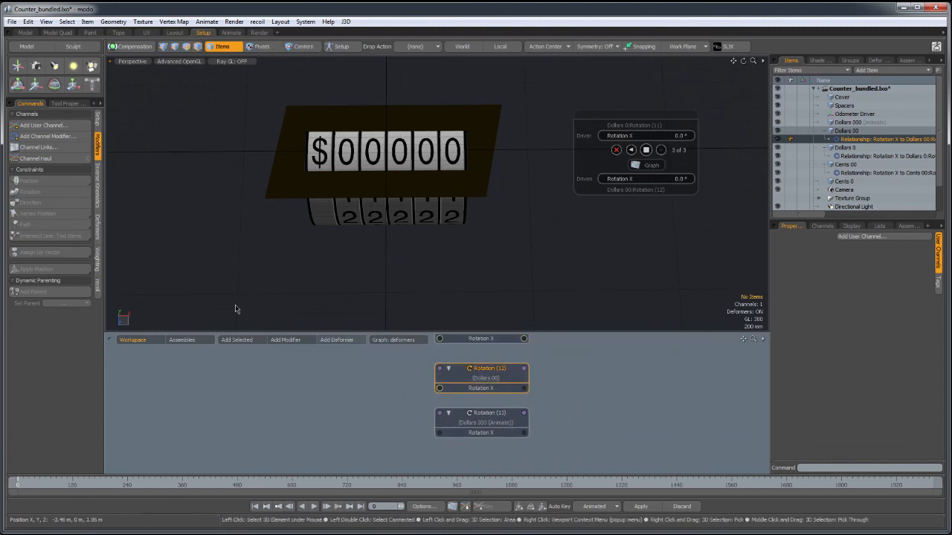
left_click(38, 147)
left_click_drag(617, 70, 601, 82)
left_click(602, 92)
left_click(487, 416)
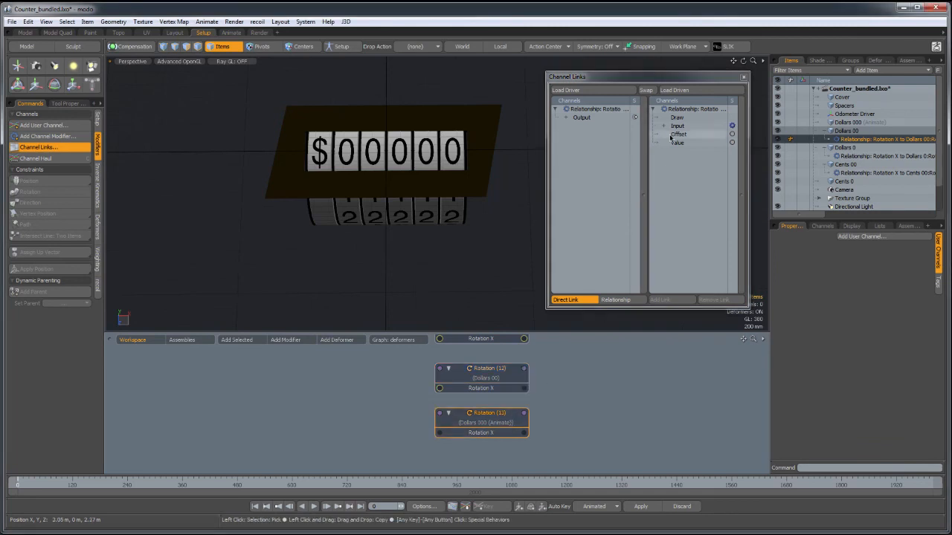
left_click(496, 360)
left_click(486, 375)
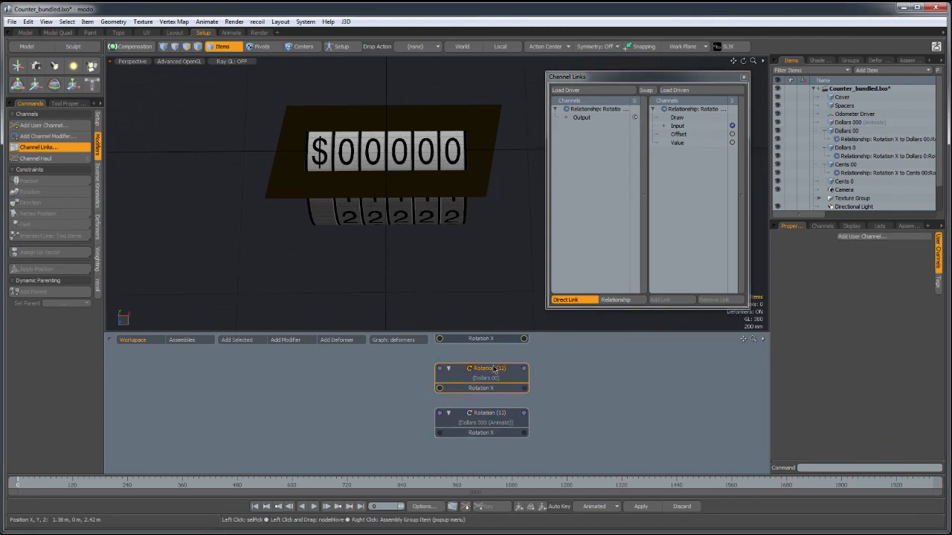
left_click(607, 92)
left_click(487, 414)
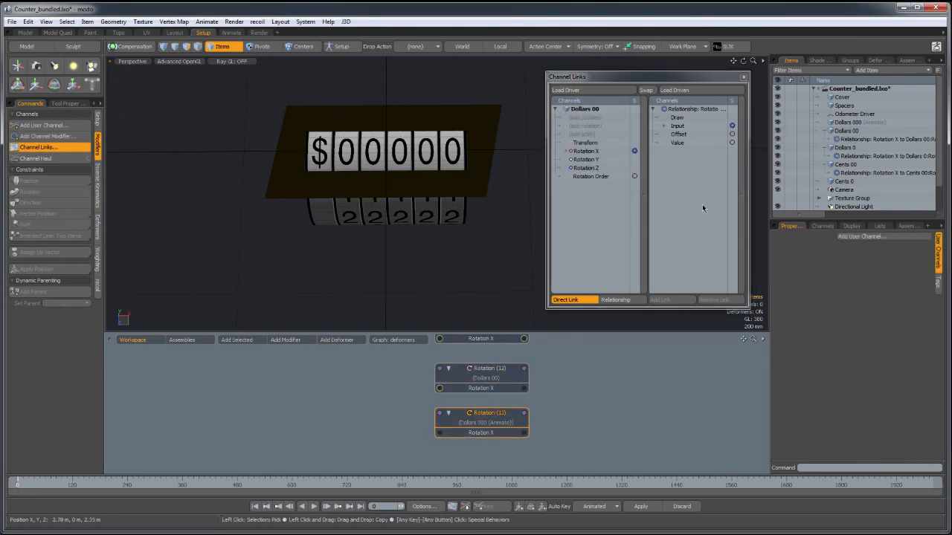
left_click(674, 90)
Add a Relationship link from Dollars 00 Rotation X to Dollars 000 Rotation X and close Channel Links.
left_click(682, 151)
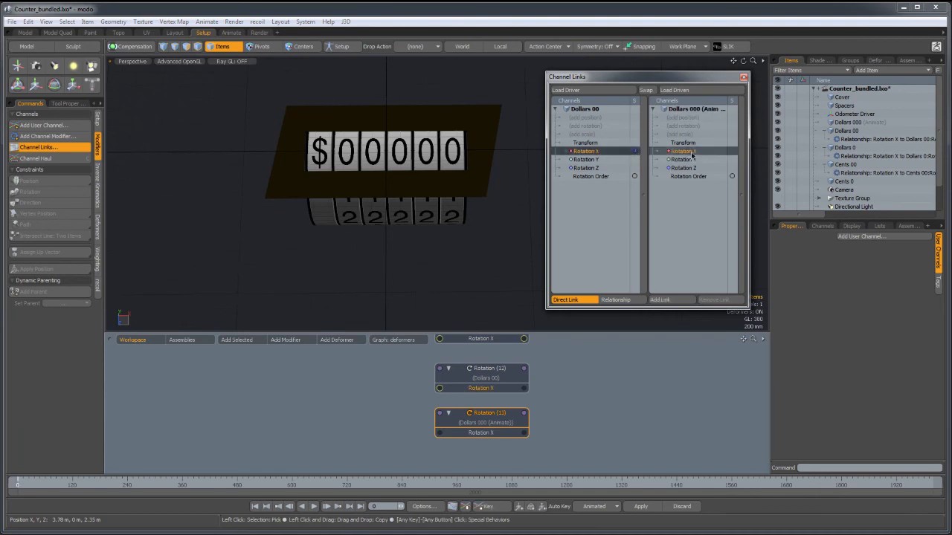
left_click(615, 299)
left_click(669, 301)
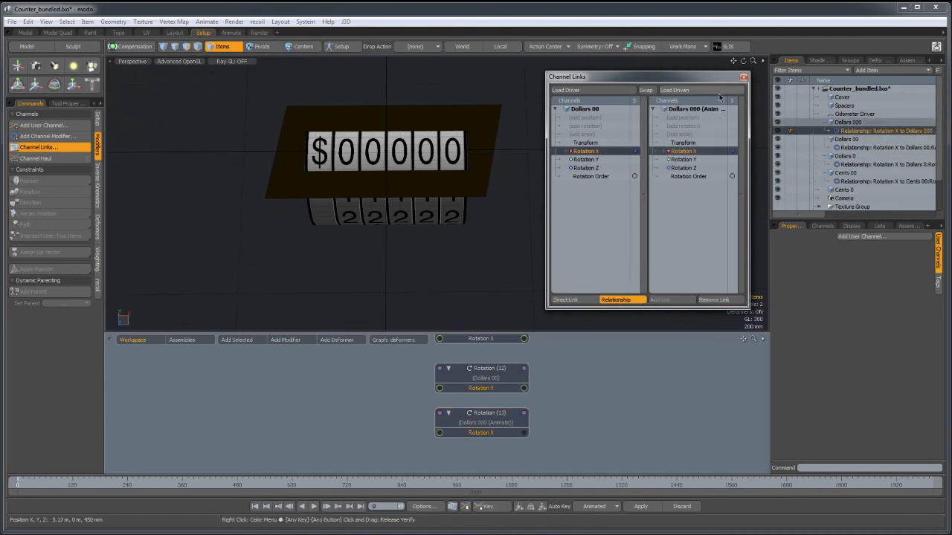
left_click(743, 78)
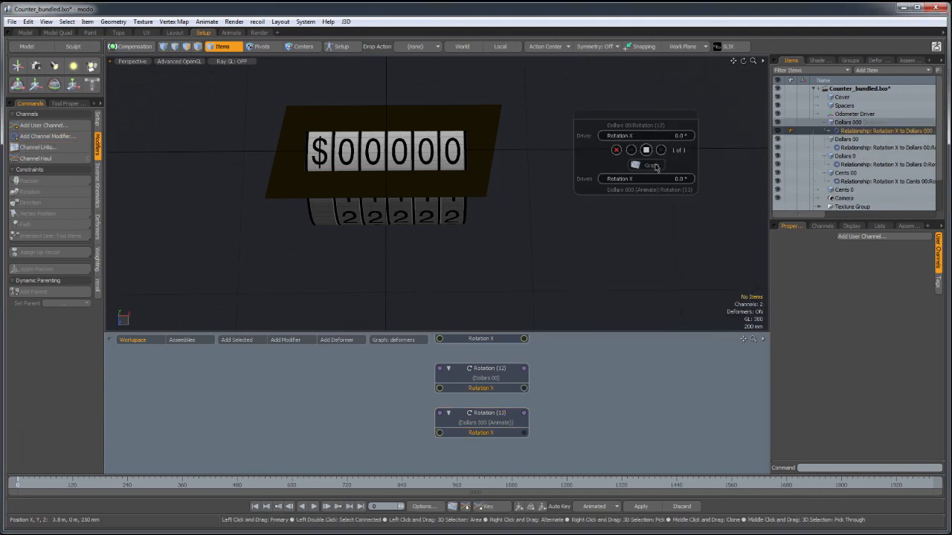
Add two keys at negative inputs on the Dollars 00 to Dollars 000 relationship curve and set one to input -360° and value about -36°.
left_click(651, 165)
left_click_drag(670, 329, 669, 329, "alt")
middle_click(583, 349)
middle_click(572, 348)
right_click_drag(585, 351, 646, 363, "alt")
left_click_drag(592, 342, 573, 356)
left_click(344, 270)
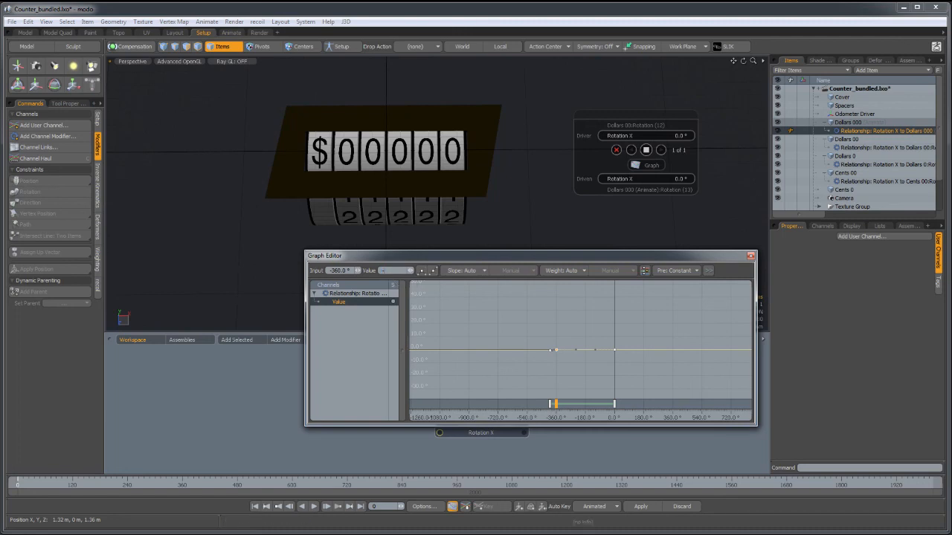
Set the remaining negative key on the Dollars 000 relationship curve to input about -325° and value 0°.
left_click_drag(559, 336, 542, 308, "alt")
left_click_drag(545, 316, 526, 336)
left_click(343, 270)
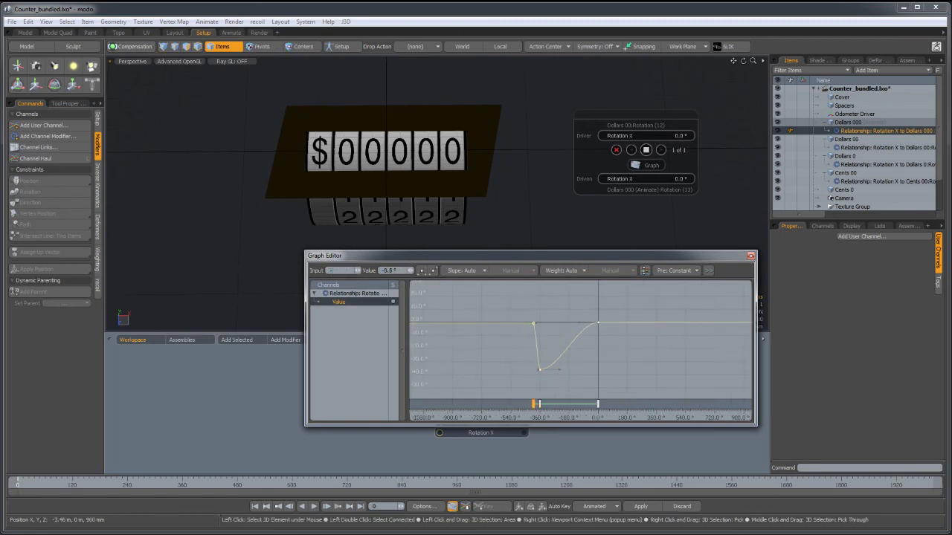
key("Tab")
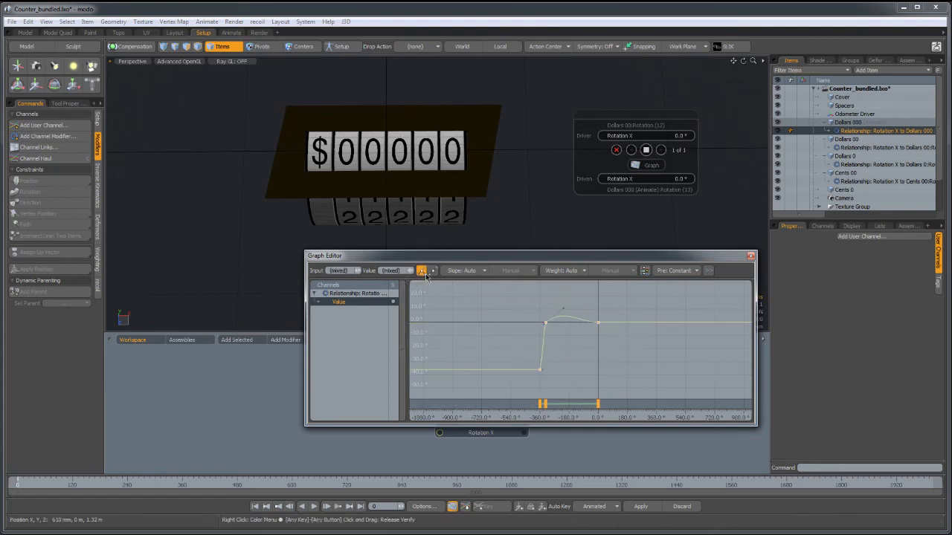
Set the slopes of all three keys on the Dollars 000 relationship curve to Linear In and Linear Out.
left_click(462, 271)
left_click(460, 282)
left_click(510, 271)
left_click(506, 289)
Set the Dollars 000 relationship curve's pre behavior to Offset Repeat and close the Graph Editor.
left_click(669, 271)
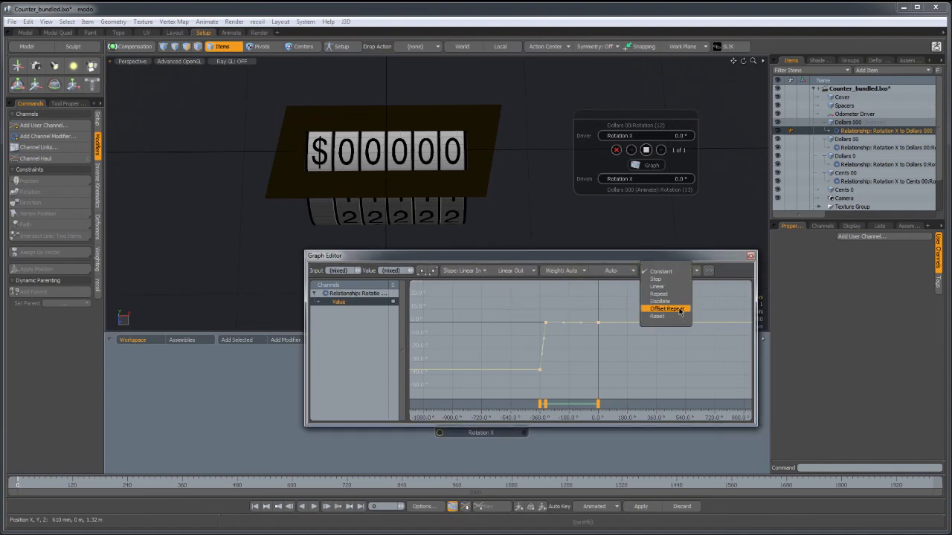
left_click(679, 311)
scroll(584, 354, "down", 3)
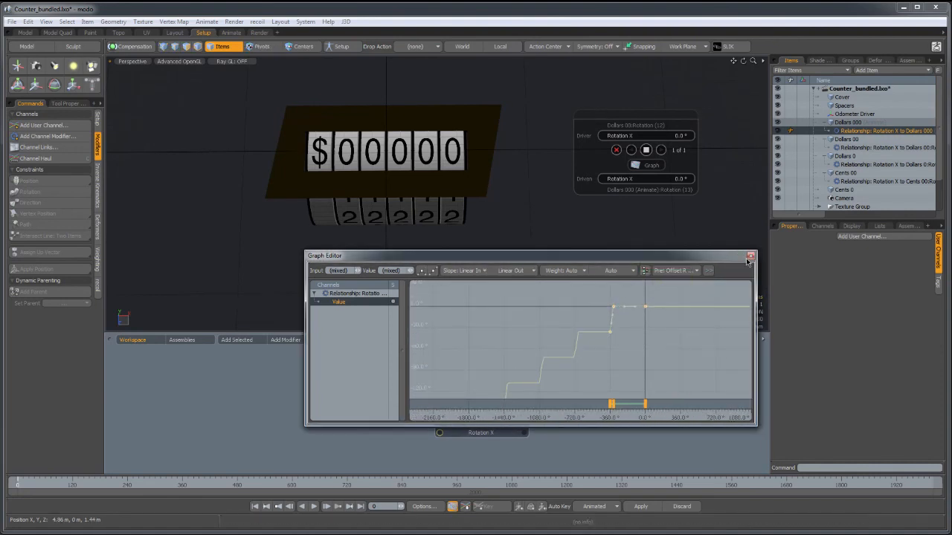
left_click(750, 257)
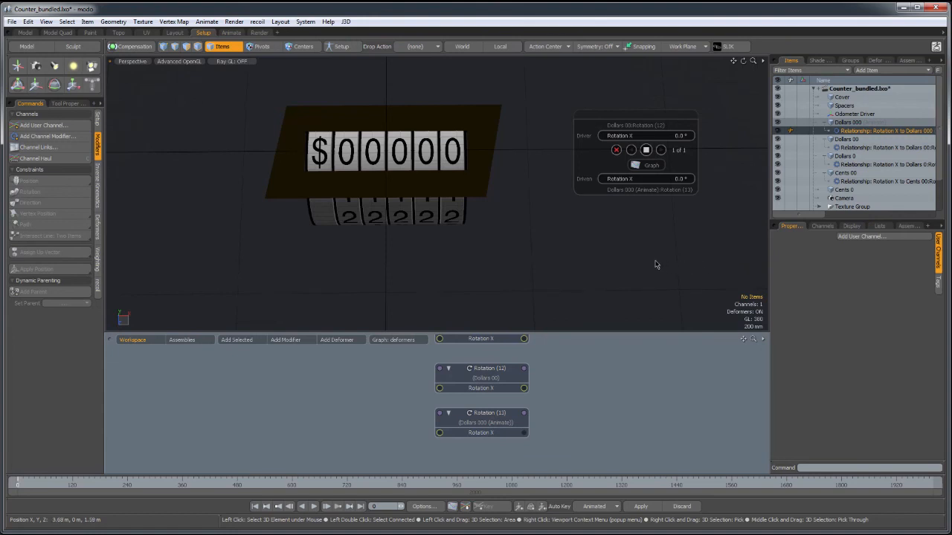
Link the Odometer Driver's Rotation X output directly to the Cents 0 wheel's Rotation X input in the schematic.
scroll(533, 410, "down", 5)
left_click_drag(475, 393, 468, 409, "alt")
scroll(468, 397, "up", 2)
left_click_drag(441, 356, 446, 360)
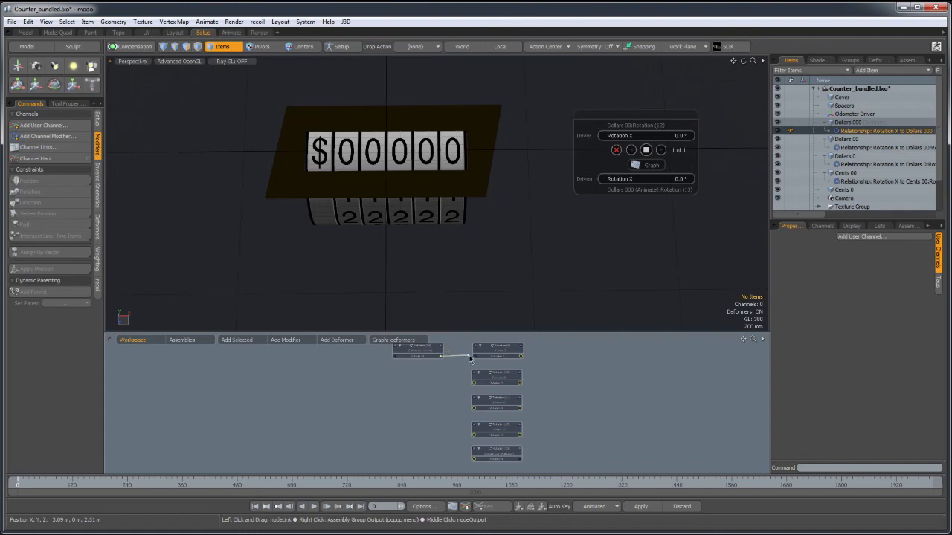
left_click_drag(475, 359, 476, 358)
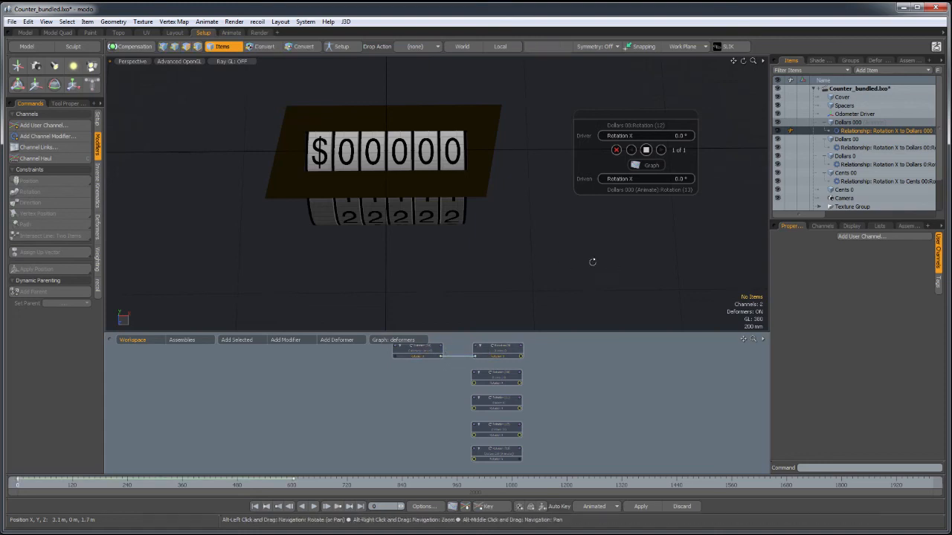
Select the Odometer Driver and scrub the timeline to frame 1340 to check how the digit wheels roll over.
left_click_drag(593, 262, 611, 281, "alt+shift")
left_click(849, 107)
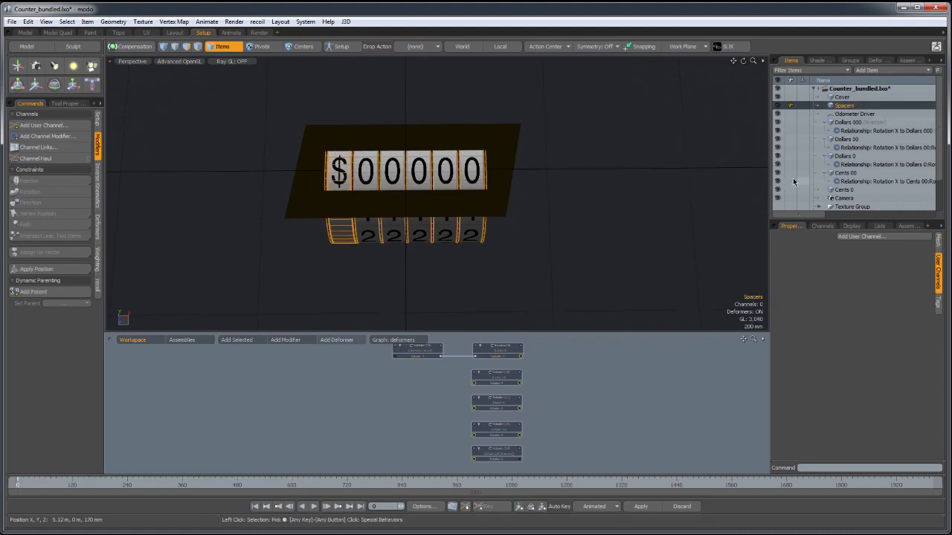
left_click(864, 113)
left_click_drag(23, 492, 631, 486)
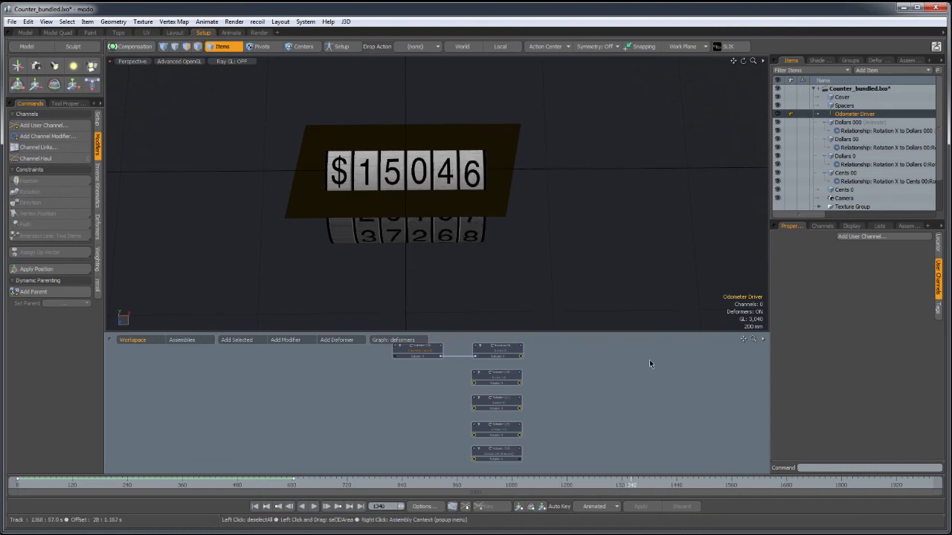